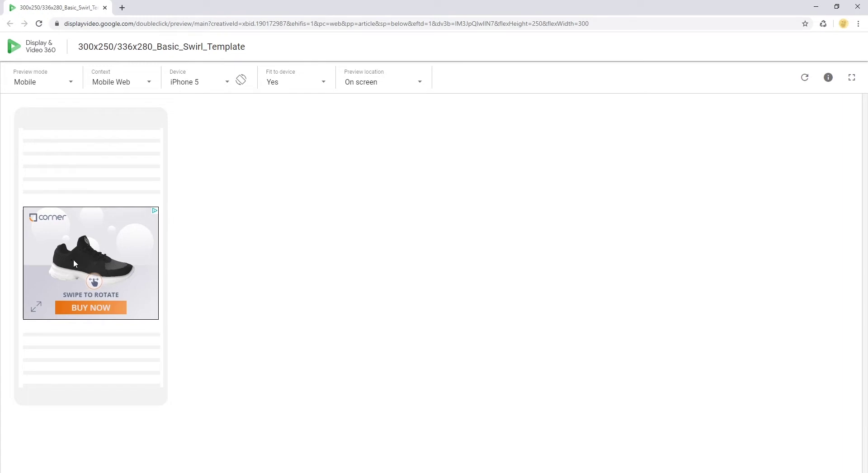
Try the finished swirl ad preview by rotating the shoe model, expanding the ad to full screen and closing it
{"action": "left_click_drag", "start_coordinate": [74, 259], "coordinate": [95, 270]}
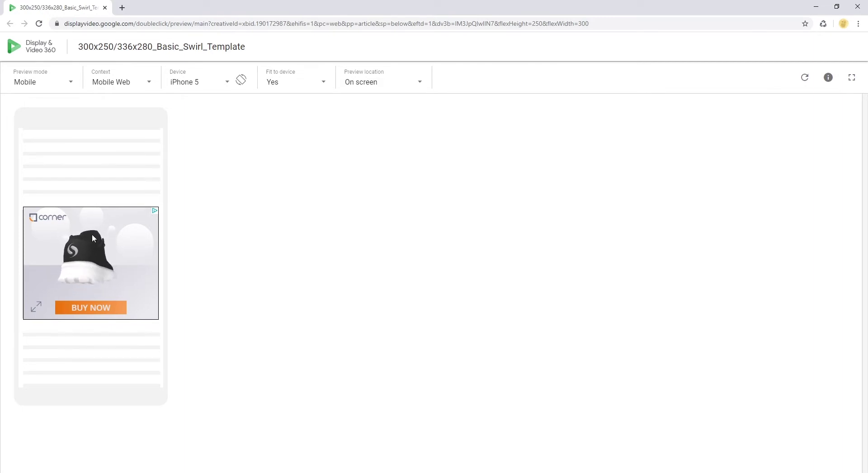
{"action": "left_click", "coordinate": [33, 312]}
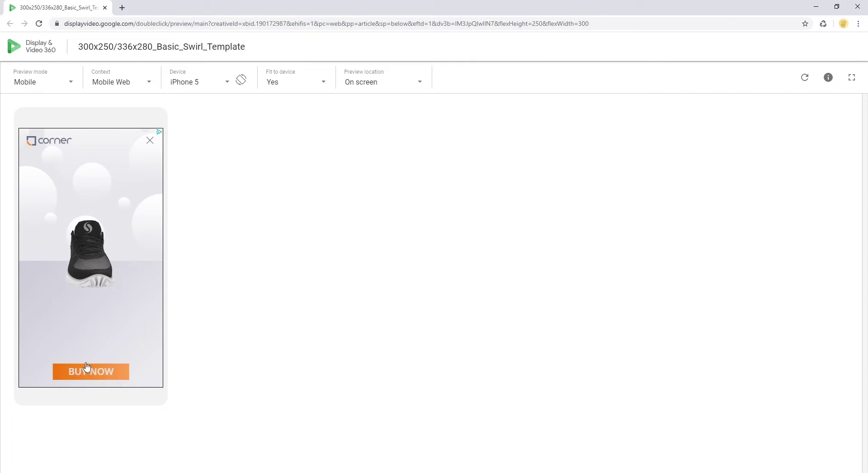
{"action": "left_click", "coordinate": [150, 141]}
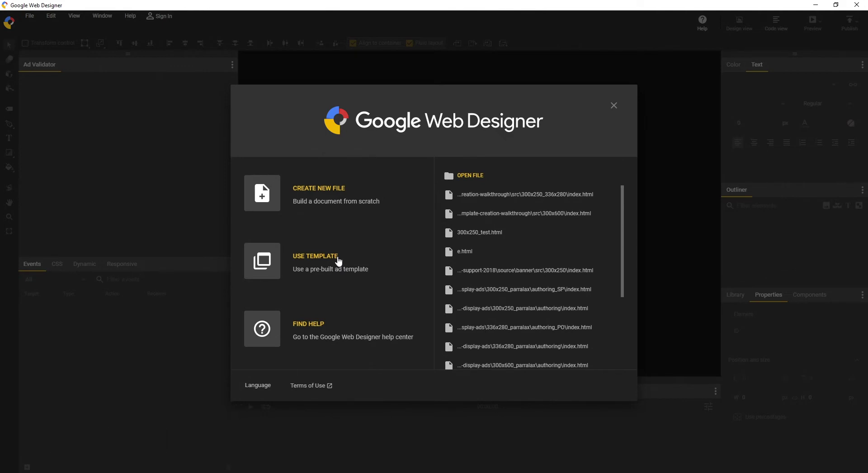
In Google Web Designer, start a new file from a template and select the beta template Swirl for Display & Video 360
{"action": "left_click", "coordinate": [611, 105]}
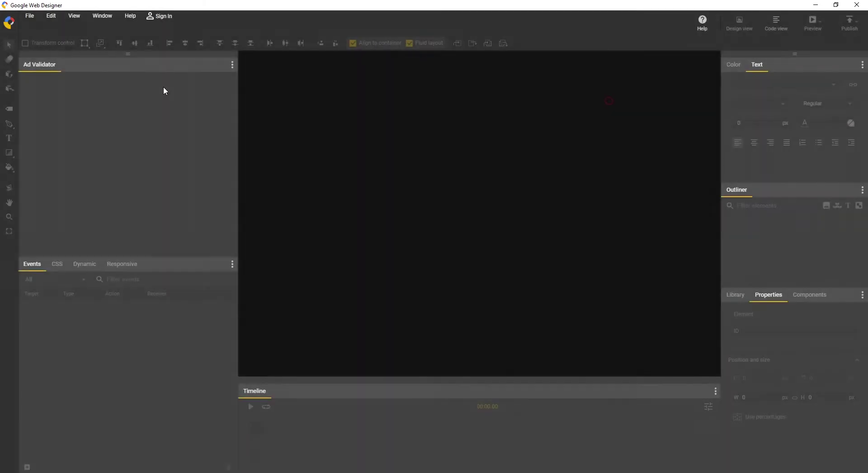
{"action": "left_click", "coordinate": [30, 16]}
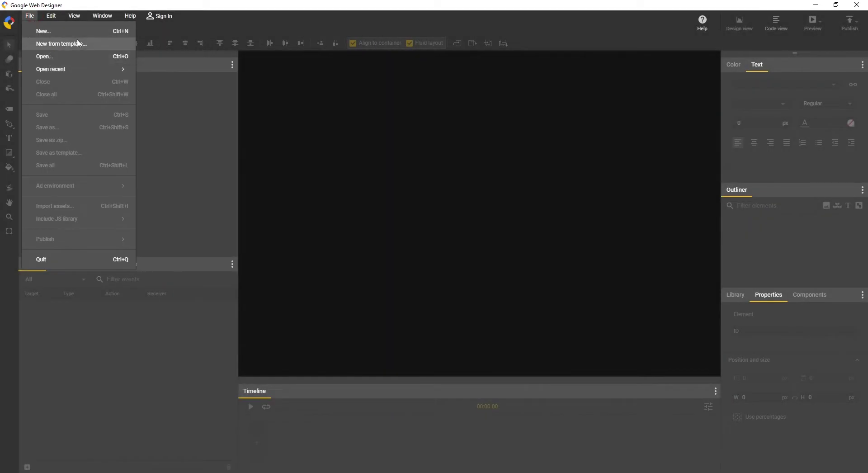
{"action": "left_click", "coordinate": [77, 42]}
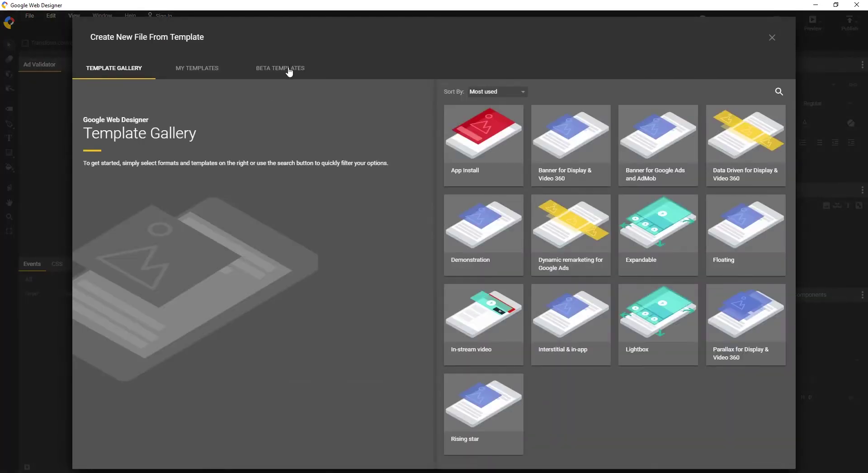
{"action": "left_click", "coordinate": [290, 71]}
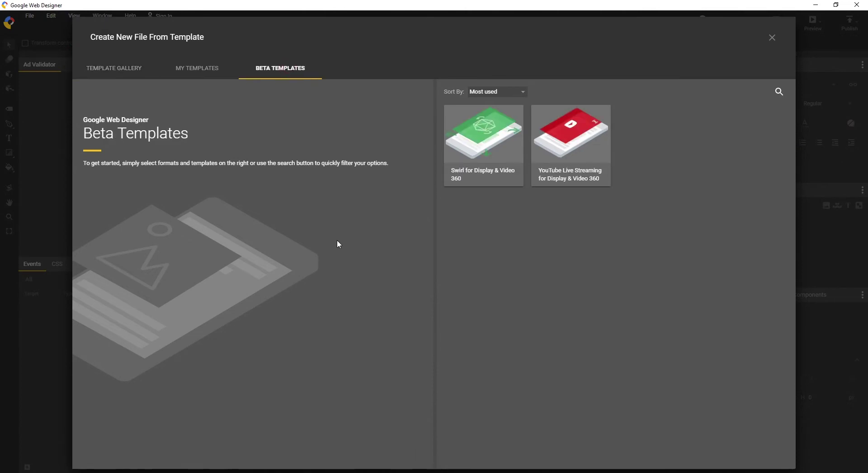
{"action": "left_click", "coordinate": [482, 157]}
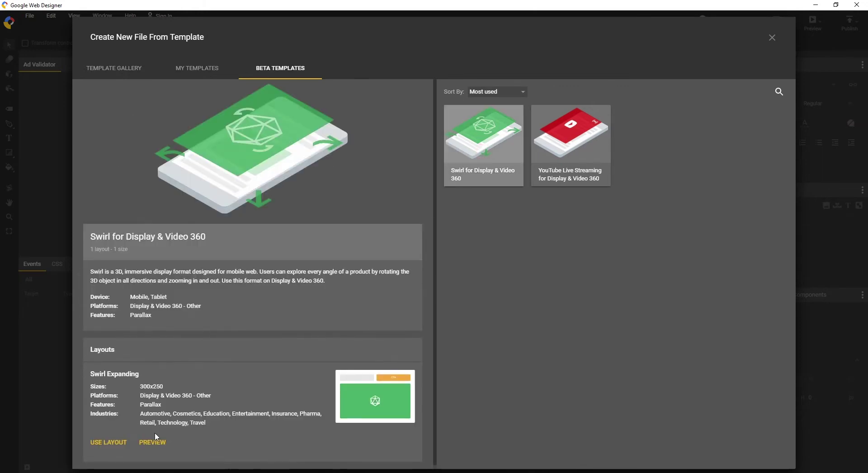
Create a 300x250 file named "test" from the Swirl Expanding layout
{"action": "left_click", "coordinate": [118, 441]}
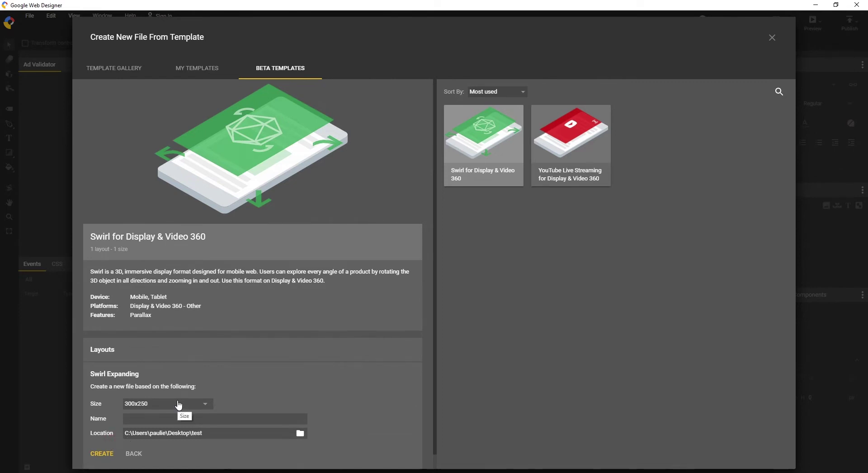
{"action": "left_click", "coordinate": [155, 419]}
{"action": "type", "text": "test"}
{"action": "left_click", "coordinate": [94, 455]}
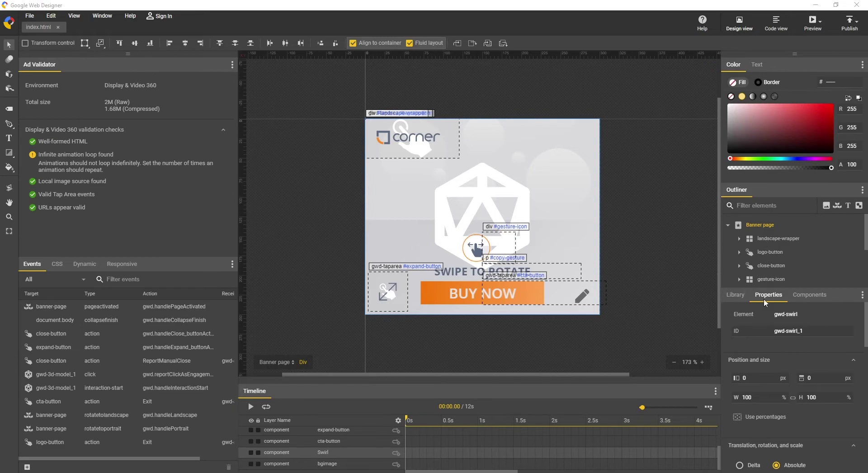
Look through the new file's library assets, the available components and the swirl component's properties
{"action": "left_click", "coordinate": [735, 296]}
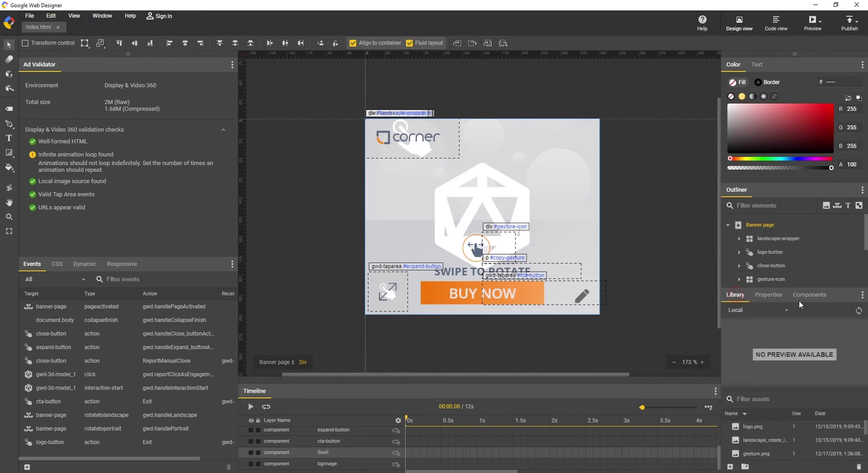
{"action": "left_click", "coordinate": [809, 294]}
{"action": "left_click", "coordinate": [771, 295]}
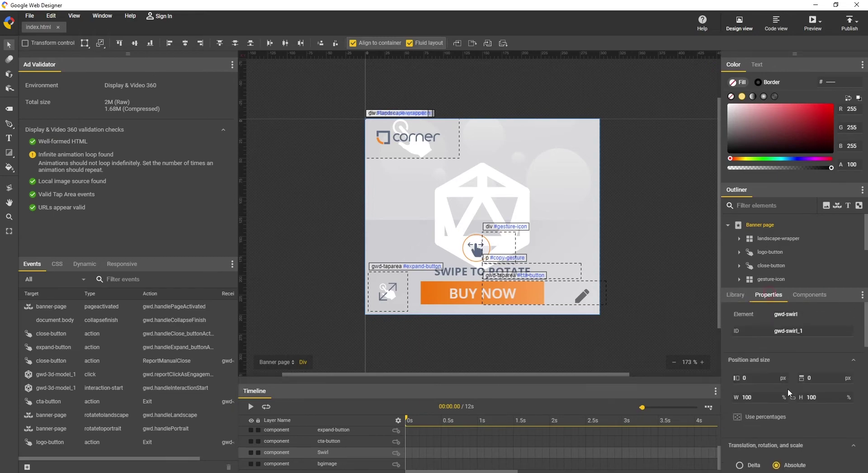
{"action": "scroll", "coordinate": [840, 433], "scroll_direction": "down", "scroll_amount": 2}
{"action": "scroll", "coordinate": [839, 433], "scroll_direction": "up", "scroll_amount": 2}
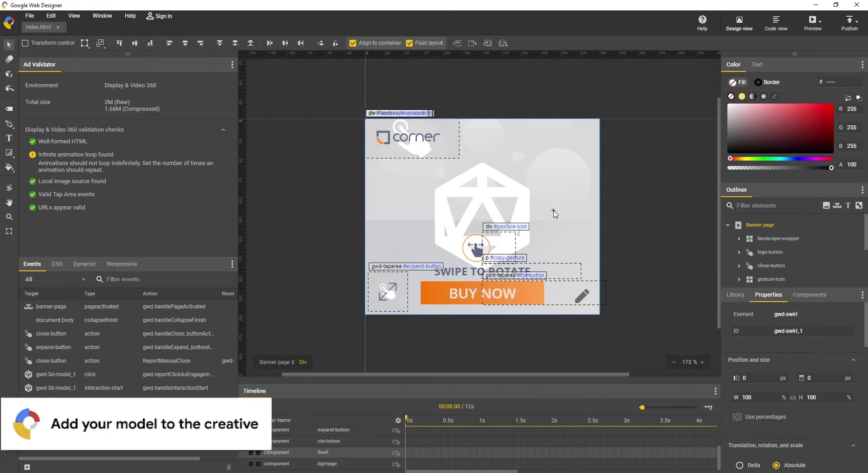
{"action": "double_click", "coordinate": [554, 211]}
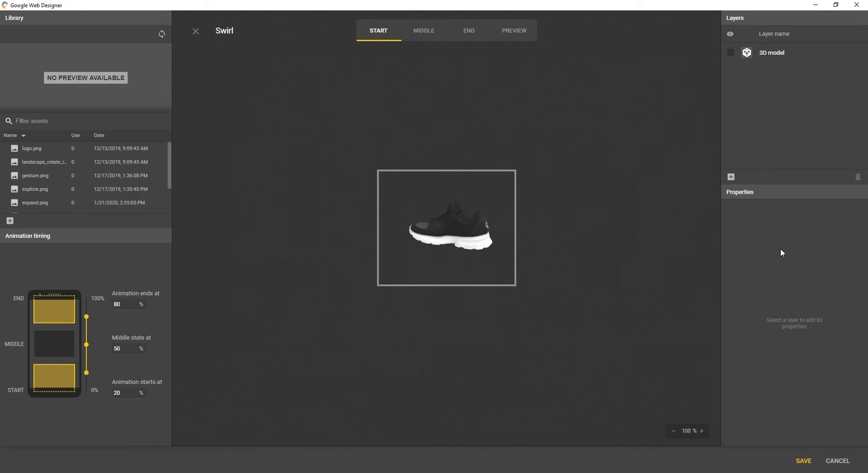
{"action": "left_click", "coordinate": [770, 53]}
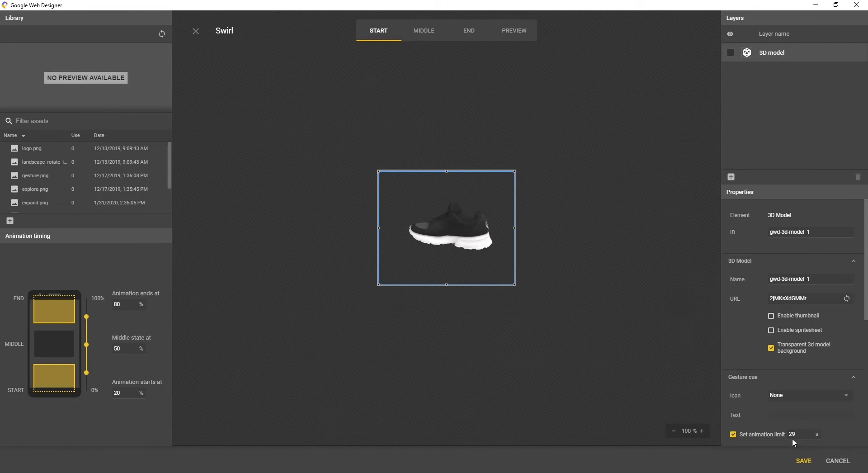
{"action": "left_click", "coordinate": [838, 461]}
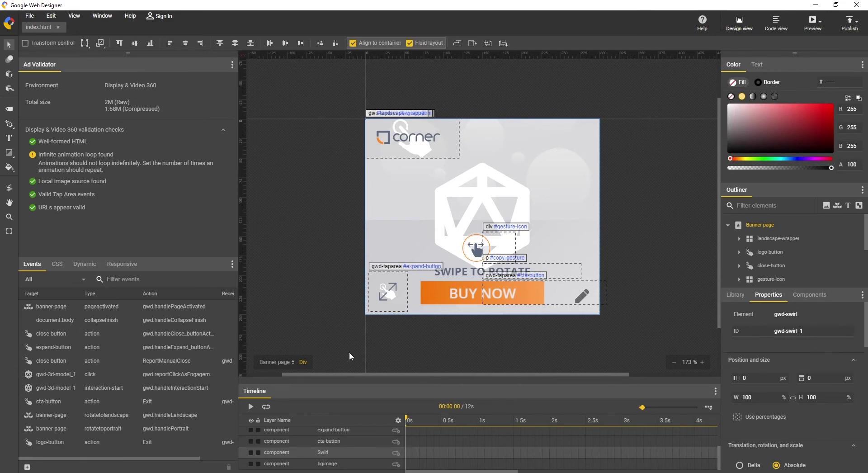
{"action": "left_click", "coordinate": [454, 224]}
{"action": "key", "text": "t"}
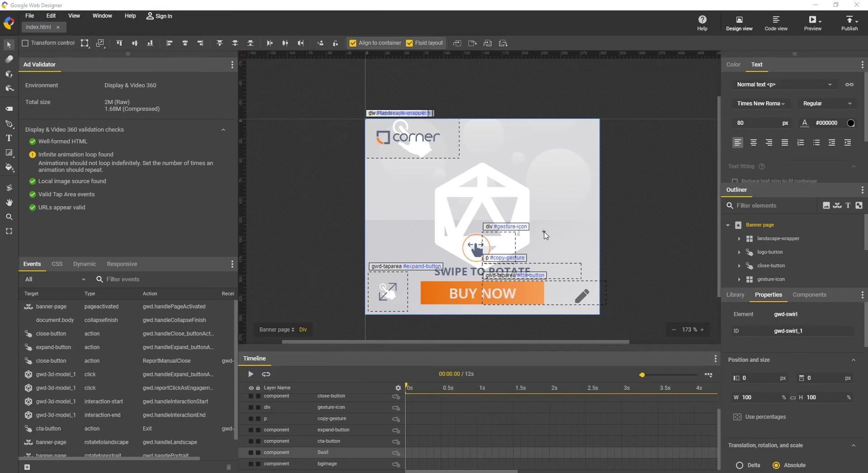
Open the swirl component for editing and set its 3D model layer's URL to 8ldnXcpCESb, with the transparent 3D model background enabled
{"action": "double_click", "coordinate": [544, 231]}
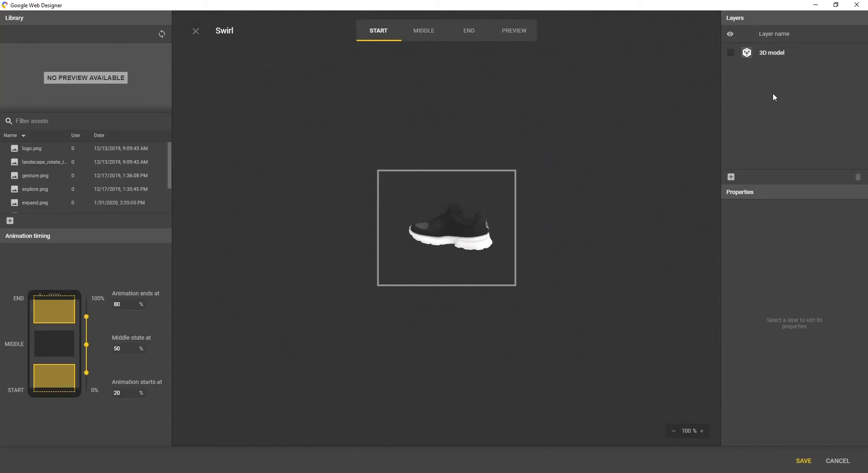
{"action": "left_click", "coordinate": [788, 56]}
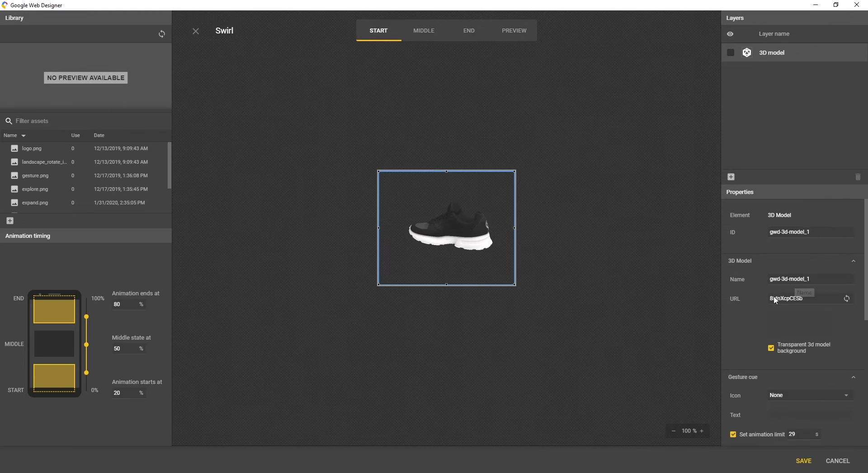
{"action": "left_click", "coordinate": [815, 298]}
{"action": "key", "text": "BackSpace"}
{"action": "type", "text": "8ldnXcpCESb"}
{"action": "left_click", "coordinate": [750, 324]}
{"action": "left_click", "coordinate": [771, 348]}
{"action": "left_click", "coordinate": [771, 348]}
Check the 3D model's yaw rotation in the start, middle and end states, and save the swirl component
{"action": "scroll", "coordinate": [762, 355], "scroll_direction": "down", "scroll_amount": 3}
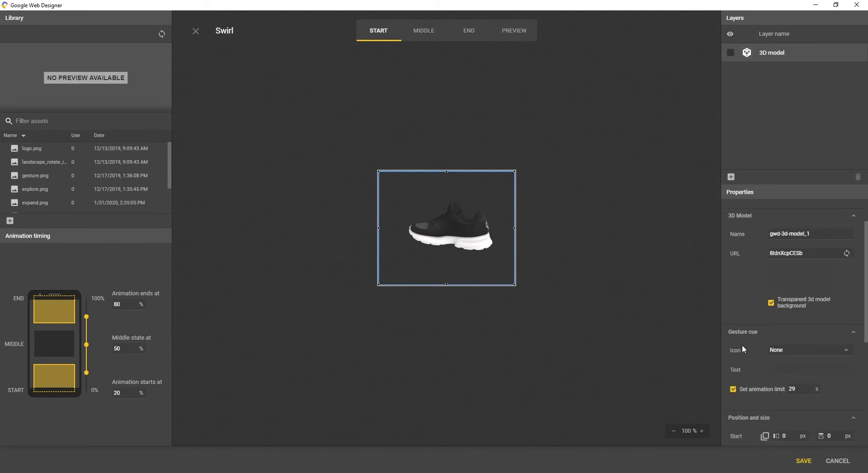
{"action": "scroll", "coordinate": [812, 371], "scroll_direction": "down", "scroll_amount": 1}
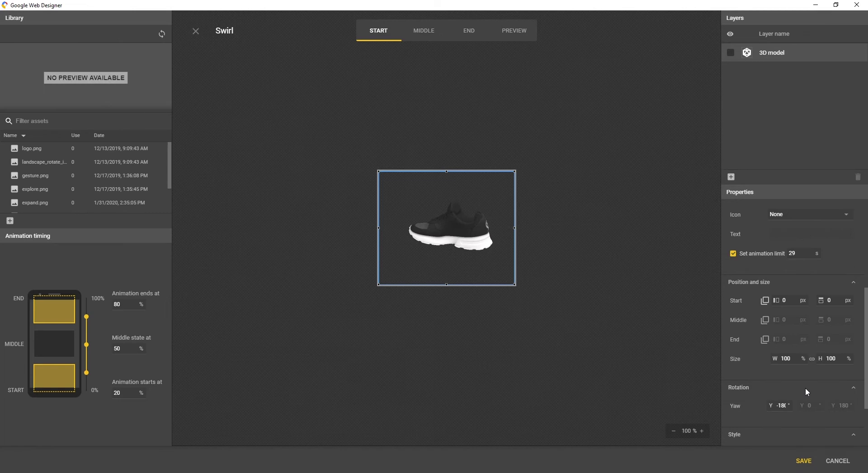
{"action": "left_click", "coordinate": [787, 407]}
{"action": "left_click", "coordinate": [423, 31]}
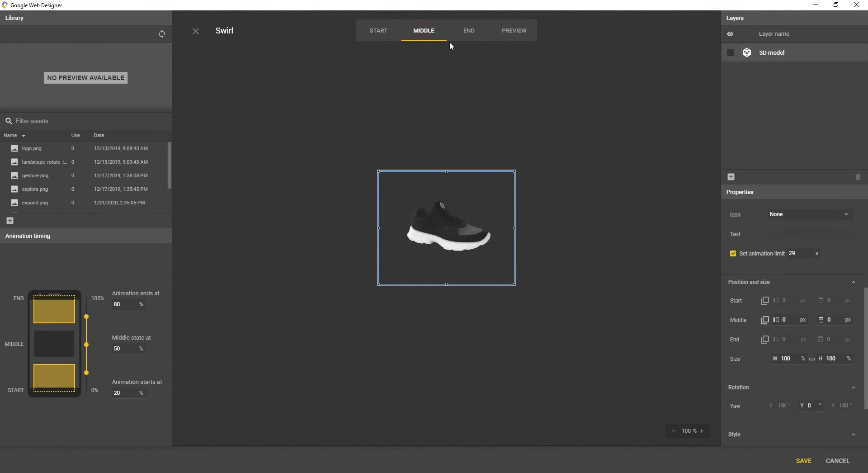
{"action": "left_click", "coordinate": [465, 33]}
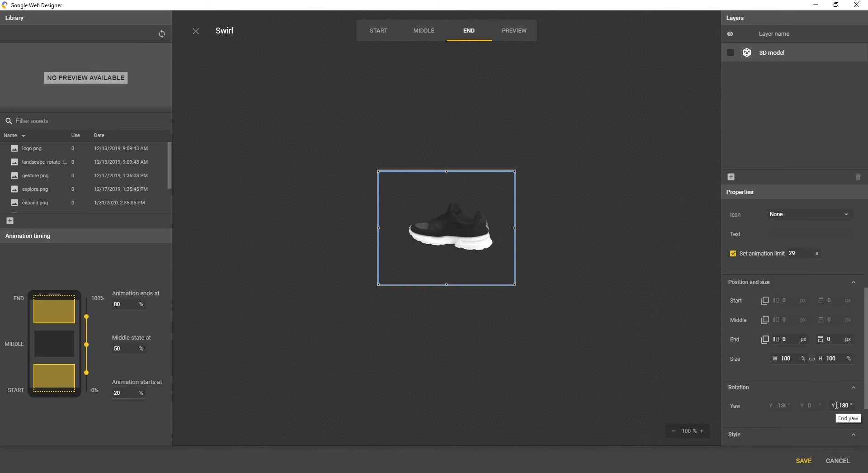
{"action": "left_click", "coordinate": [804, 463]}
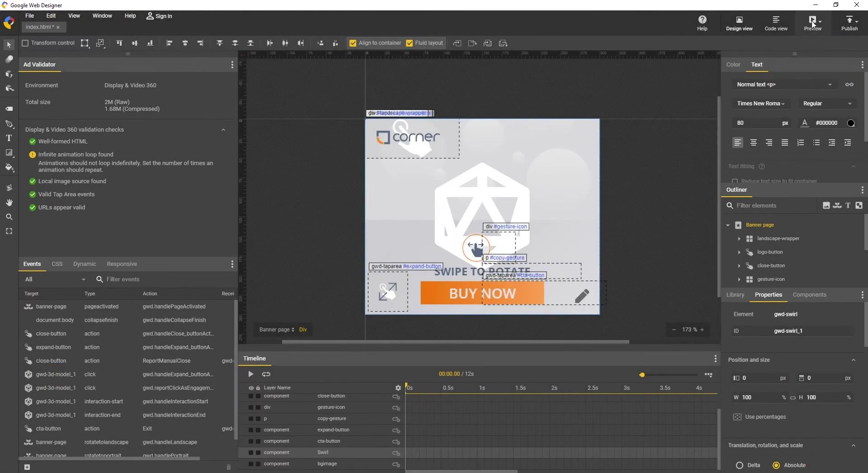
Preview the creative in the browser and move the page past the ad in both directions to test the shoe's scroll-driven rotation
{"action": "left_click", "coordinate": [812, 22]}
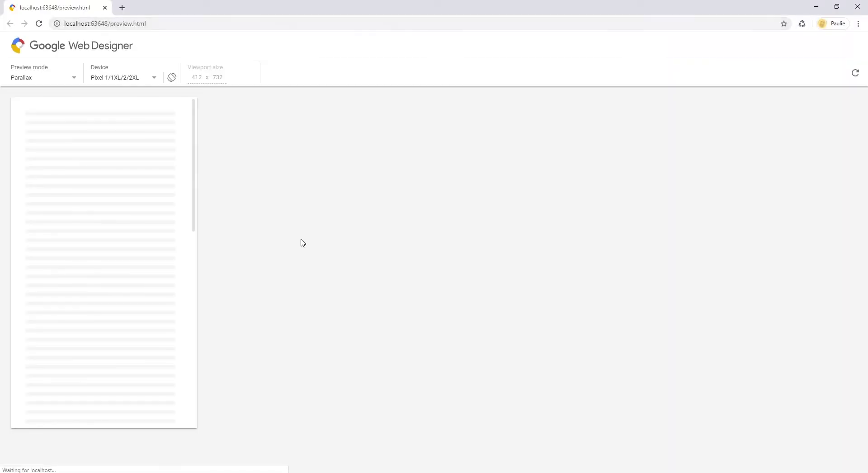
{"action": "scroll", "coordinate": [186, 194], "scroll_direction": "down", "scroll_amount": 5}
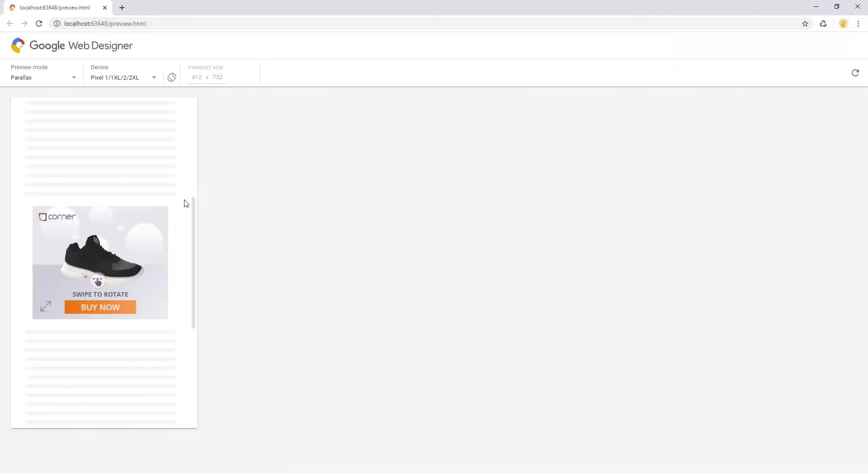
{"action": "scroll", "coordinate": [186, 203], "scroll_direction": "up", "scroll_amount": 4}
{"action": "scroll", "coordinate": [185, 203], "scroll_direction": "down", "scroll_amount": 3}
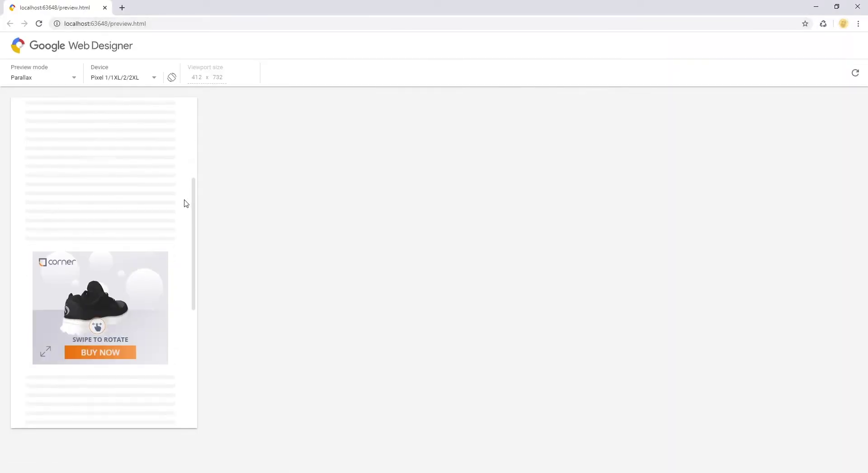
{"action": "scroll", "coordinate": [186, 203], "scroll_direction": "down", "scroll_amount": 3}
{"action": "scroll", "coordinate": [186, 203], "scroll_direction": "up", "scroll_amount": 2}
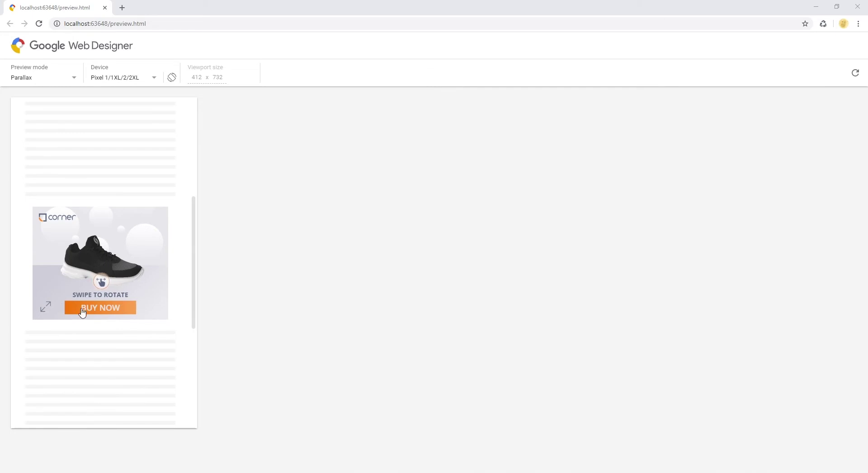
Test the previewed ad's BUY NOW exit link and its full-screen expand and close buttons
{"action": "left_click", "coordinate": [109, 308]}
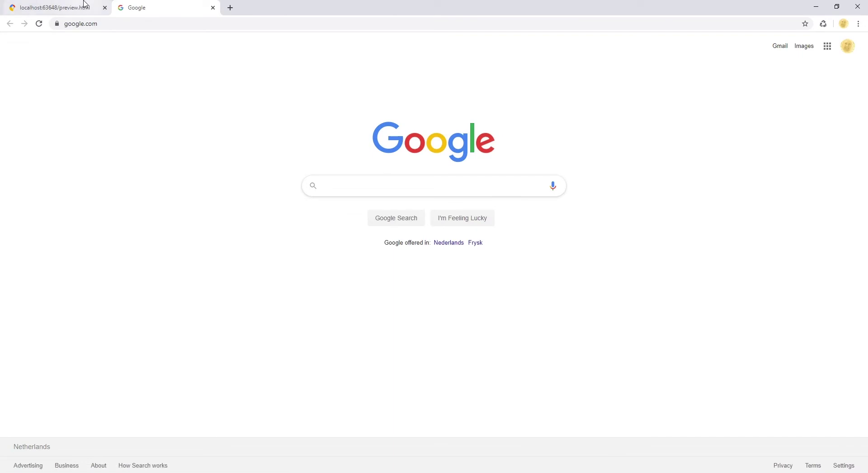
{"action": "left_click", "coordinate": [81, 7]}
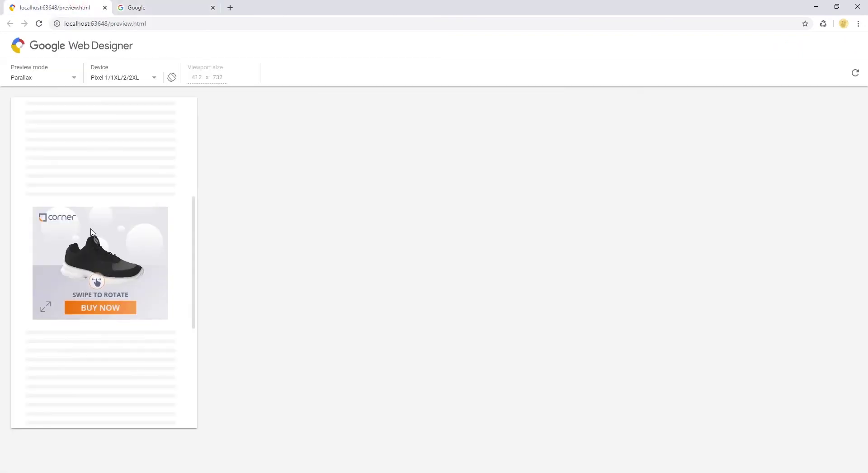
{"action": "left_click", "coordinate": [46, 309]}
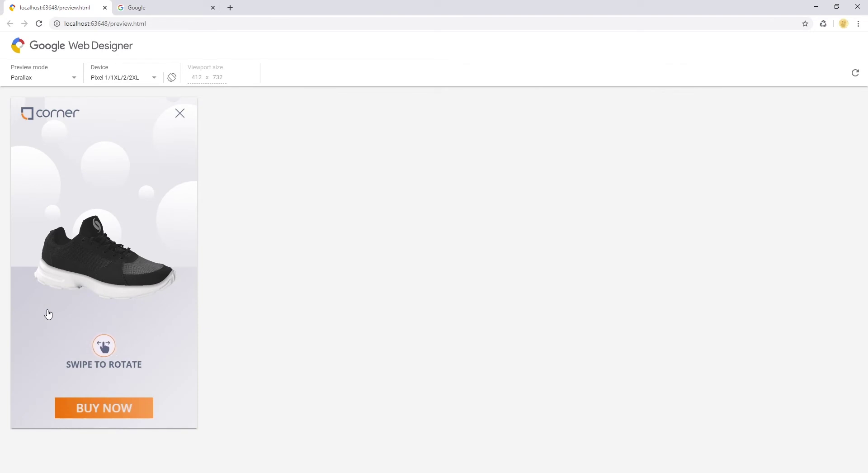
{"action": "left_click", "coordinate": [179, 113]}
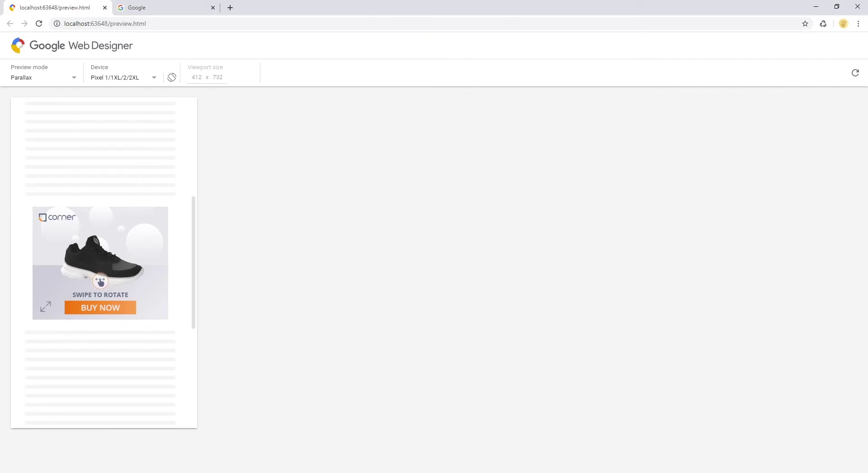
Back in Google Web Designer, open the expand-button event's custom code and select the line Enabler.requestFullscreenExpand();
{"action": "key", "text": "alt+Tab"}
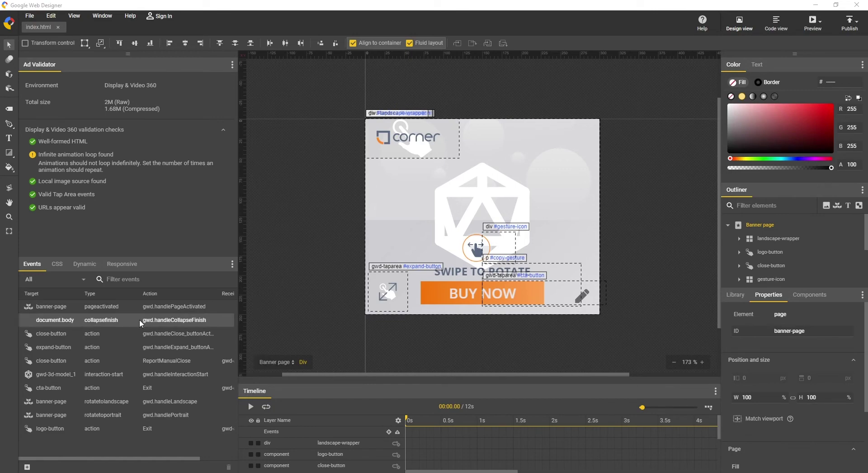
{"action": "left_click", "coordinate": [97, 351]}
{"action": "double_click", "coordinate": [97, 349]}
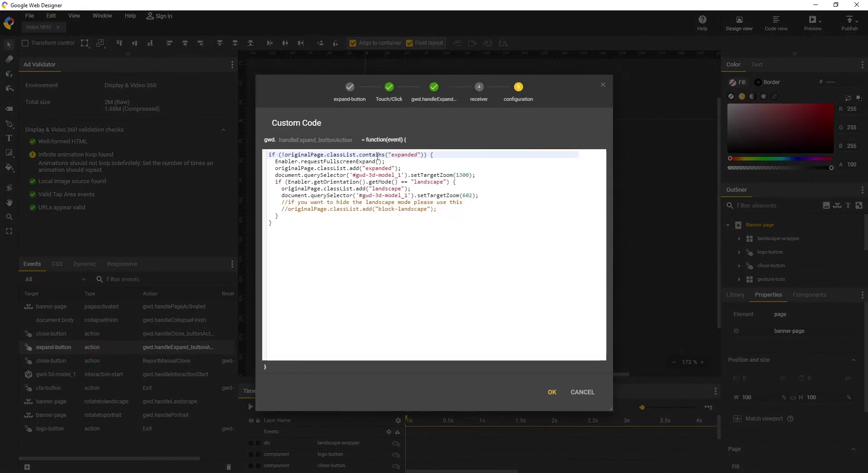
{"action": "left_click_drag", "start_coordinate": [276, 163], "coordinate": [385, 161]}
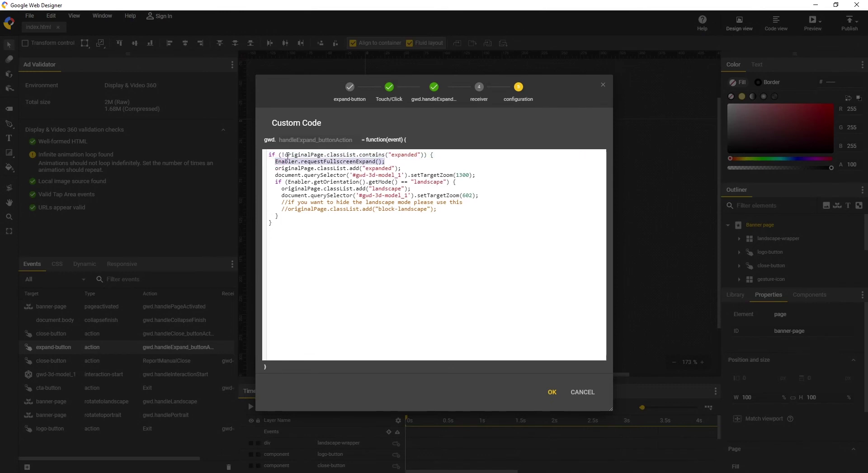
Highlight the expand-button code lines that add the "expanded" class and call setTargetZoom(1300) on the 3D model
{"action": "left_click", "coordinate": [397, 162]}
{"action": "left_click", "coordinate": [277, 167]}
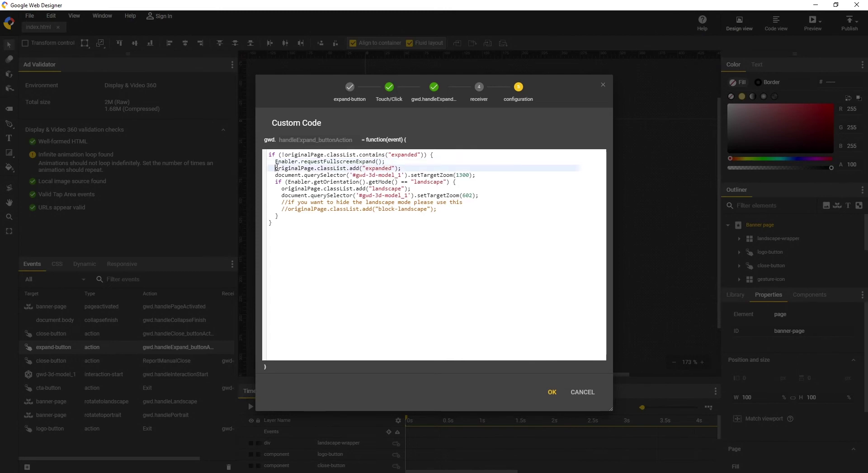
{"action": "left_click_drag", "start_coordinate": [277, 167], "coordinate": [402, 168]}
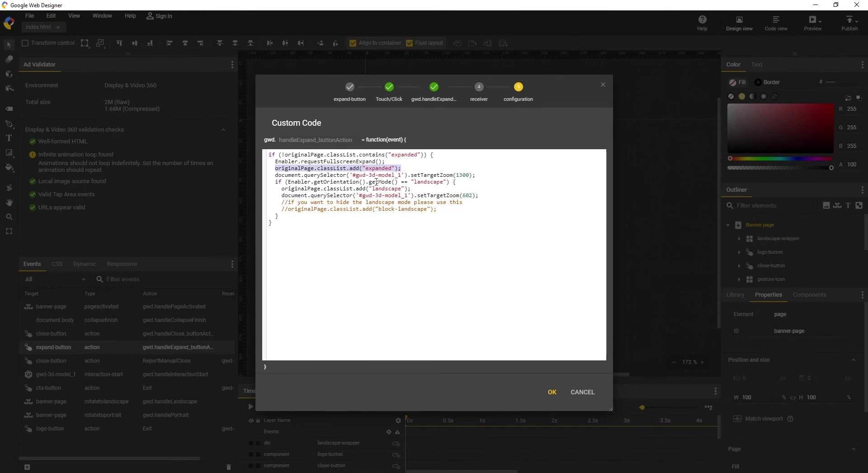
{"action": "left_click_drag", "start_coordinate": [274, 175], "coordinate": [477, 175]}
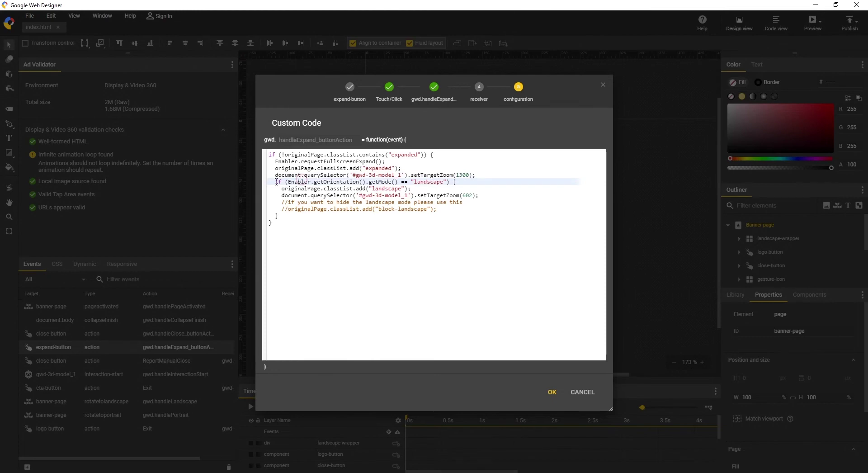
Highlight the landscape orientation check, its "landscape" class line and its setTargetZoom(602) line, and close the expand-button code with OK
{"action": "left_click_drag", "start_coordinate": [275, 181], "coordinate": [457, 182]}
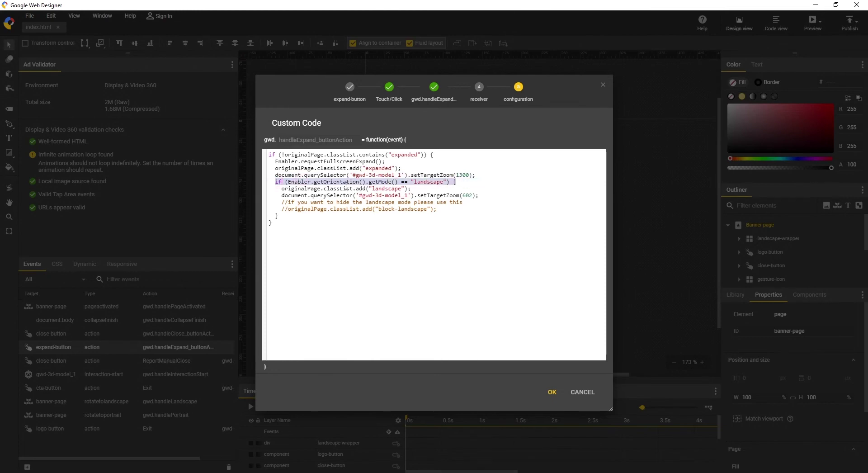
{"action": "left_click", "coordinate": [286, 189]}
{"action": "key", "text": "shift+Right"}
{"action": "key", "text": "shift+Right"}
{"action": "key", "text": "shift+Right"}
{"action": "key", "text": "shift+Right"}
{"action": "key", "text": "shift+Right"}
{"action": "key", "text": "shift+Right"}
{"action": "key", "text": "shift+Right"}
{"action": "key", "text": "shift+Right"}
{"action": "key", "text": "shift+Right"}
{"action": "key", "text": "shift+Right"}
{"action": "key", "text": "shift+Right"}
{"action": "key", "text": "shift+Right"}
{"action": "key", "text": "shift+Right"}
{"action": "key", "text": "shift+Right"}
{"action": "key", "text": "shift+Right"}
{"action": "key", "text": "shift+Right"}
{"action": "key", "text": "shift+Right"}
{"action": "key", "text": "shift+Right"}
{"action": "key", "text": "shift+Right"}
{"action": "key", "text": "shift+Right"}
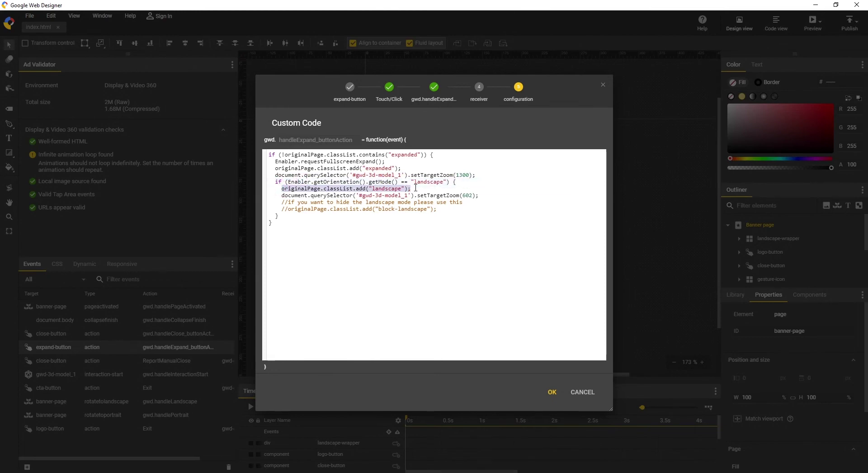
{"action": "left_click_drag", "start_coordinate": [282, 197], "coordinate": [487, 196]}
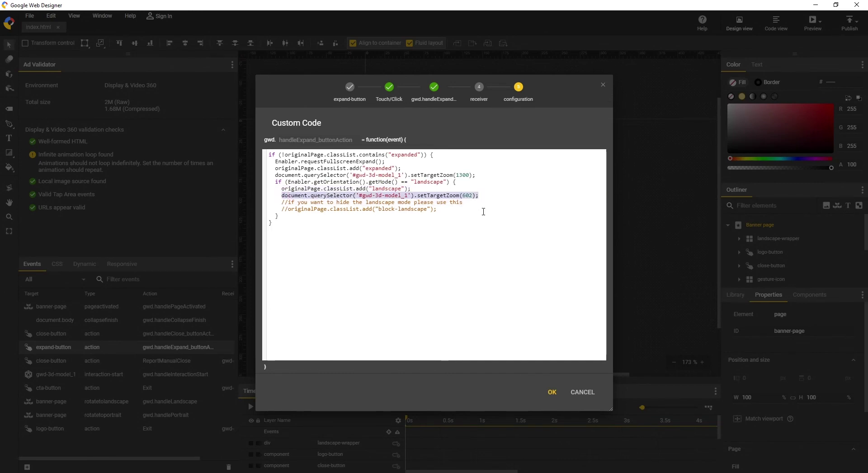
{"action": "left_click", "coordinate": [483, 211]}
{"action": "left_click", "coordinate": [552, 392]}
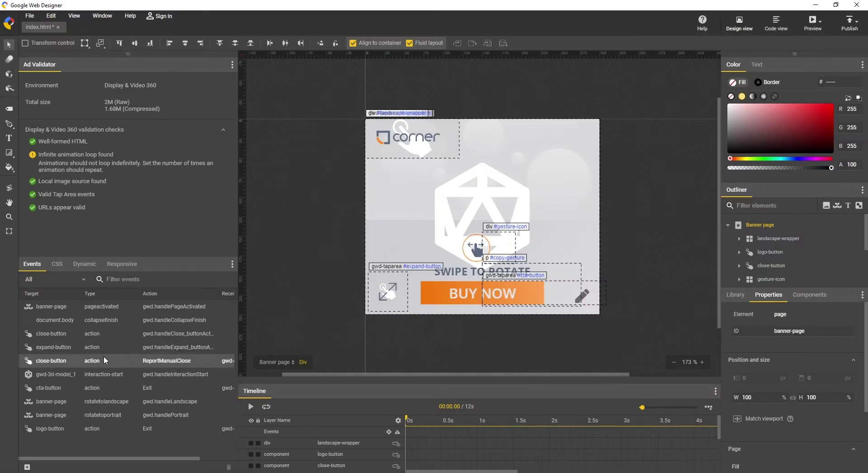
Open the close-button's handleClose_buttonAction code, highlight Enabler.requestFullscreenCollapse(); and close the dialog with OK
{"action": "double_click", "coordinate": [113, 332]}
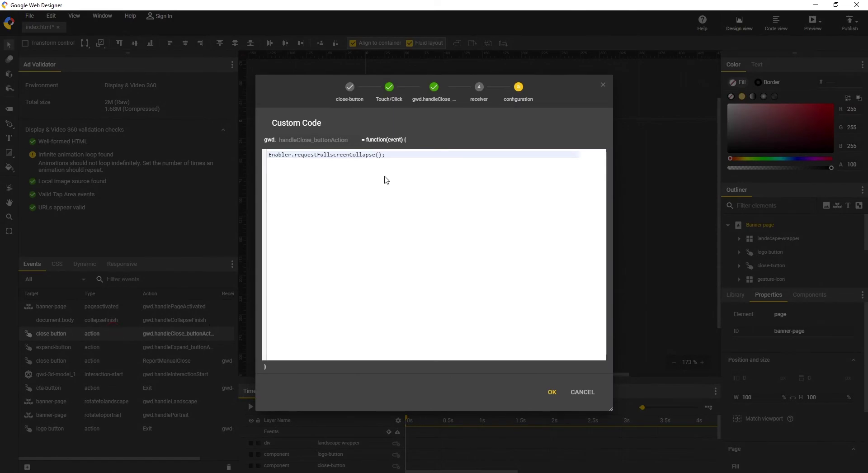
{"action": "left_click_drag", "start_coordinate": [388, 154], "coordinate": [240, 161]}
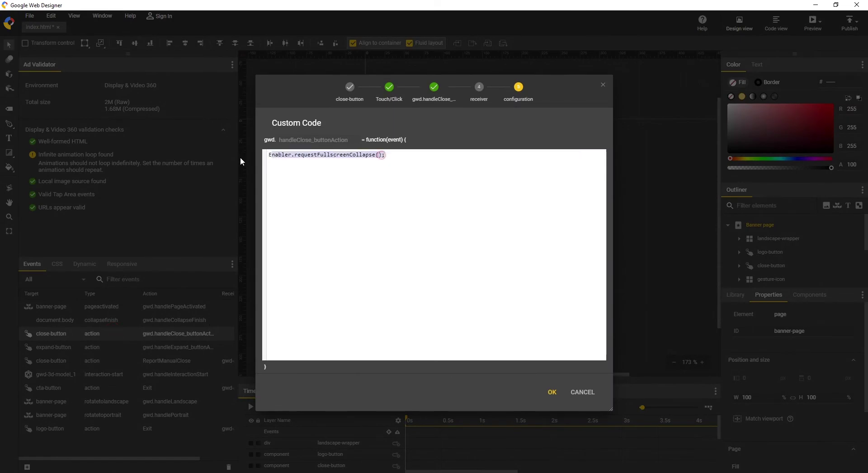
{"action": "left_click", "coordinate": [551, 394]}
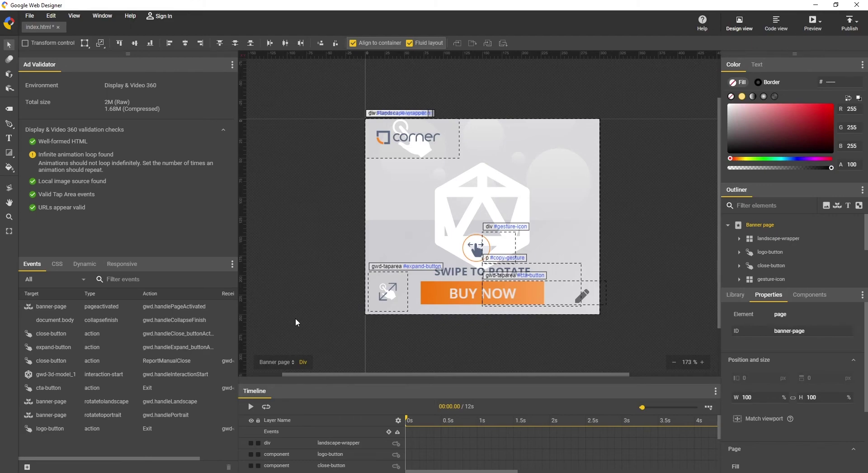
Review the configuration of the close-button's ReportManualClose event and of the cta-button's Exit event
{"action": "left_click", "coordinate": [171, 362]}
{"action": "double_click", "coordinate": [171, 361]}
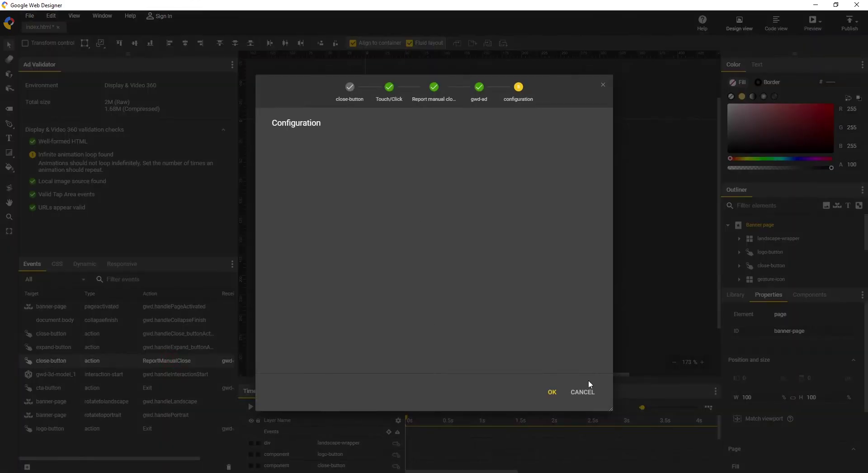
{"action": "left_click", "coordinate": [549, 394]}
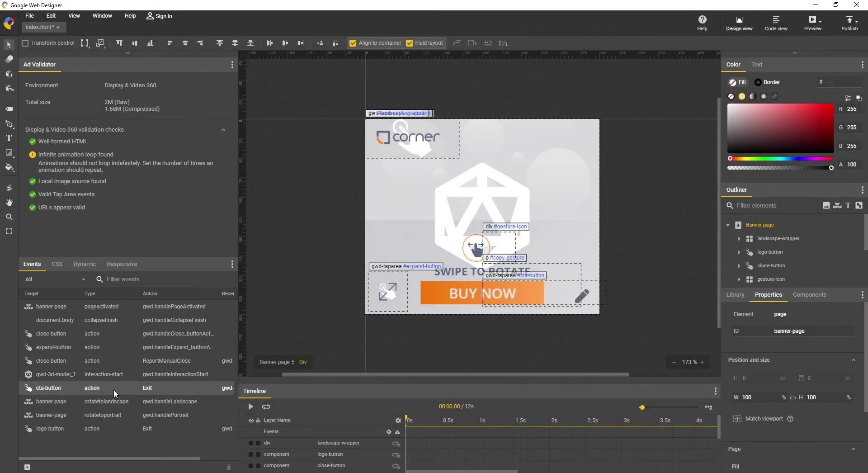
{"action": "double_click", "coordinate": [97, 387]}
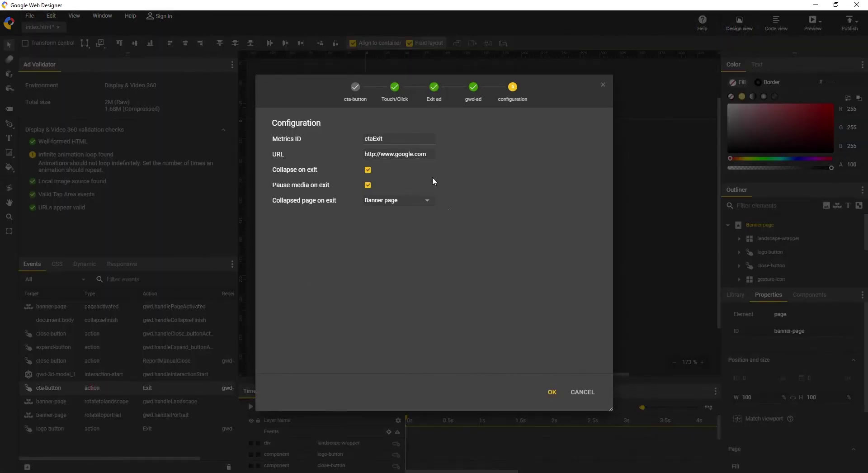
{"action": "left_click", "coordinate": [551, 391]}
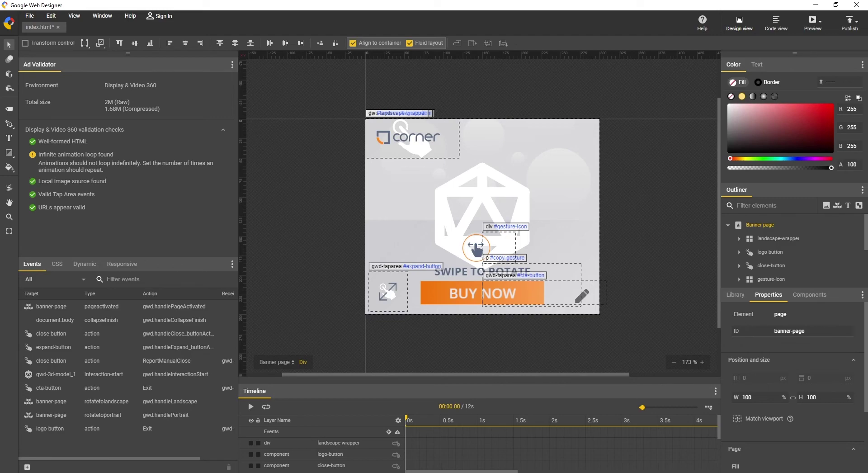
Start a new event targeting the Swirl and examine its Mouse, Touch, Swirl and 3D Model event types
{"action": "left_click", "coordinate": [27, 466]}
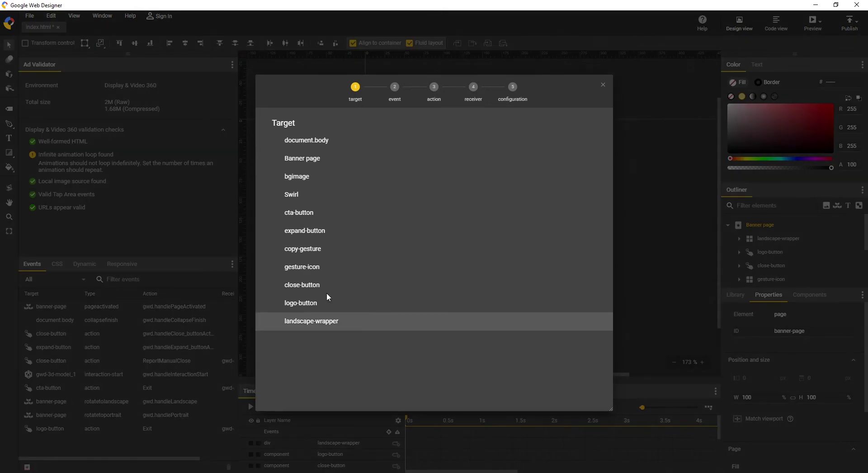
{"action": "left_click", "coordinate": [310, 194]}
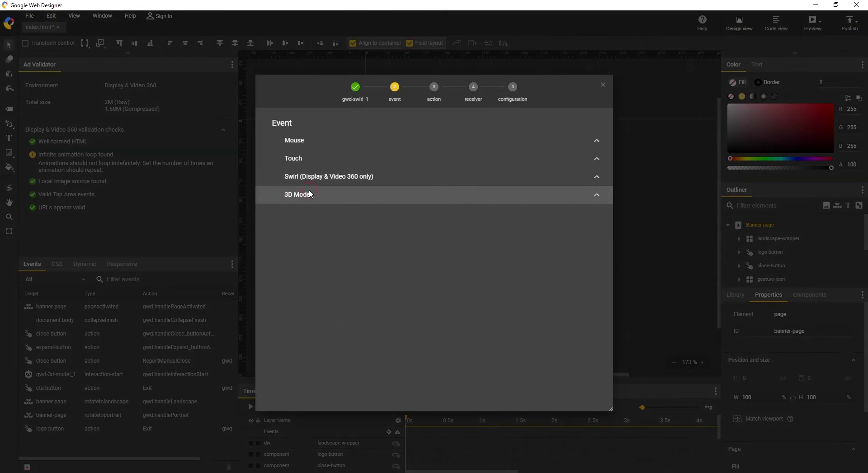
{"action": "left_click", "coordinate": [313, 136]}
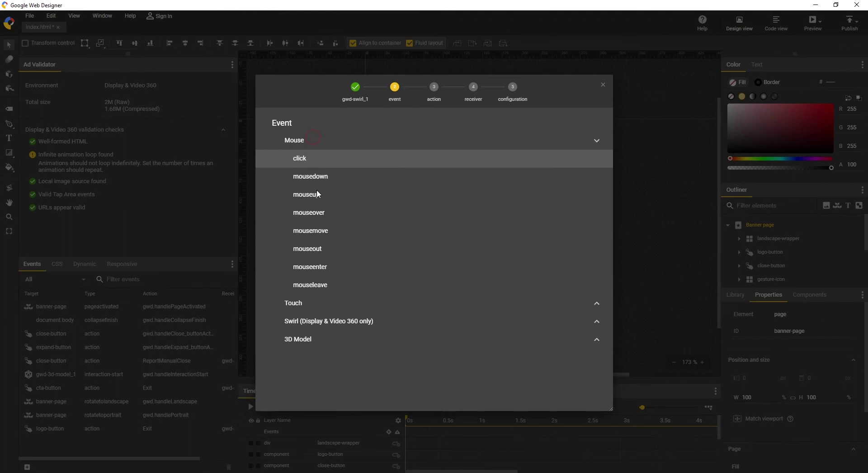
{"action": "left_click", "coordinate": [308, 305]}
{"action": "scroll", "coordinate": [344, 316], "scroll_direction": "down", "scroll_amount": 1}
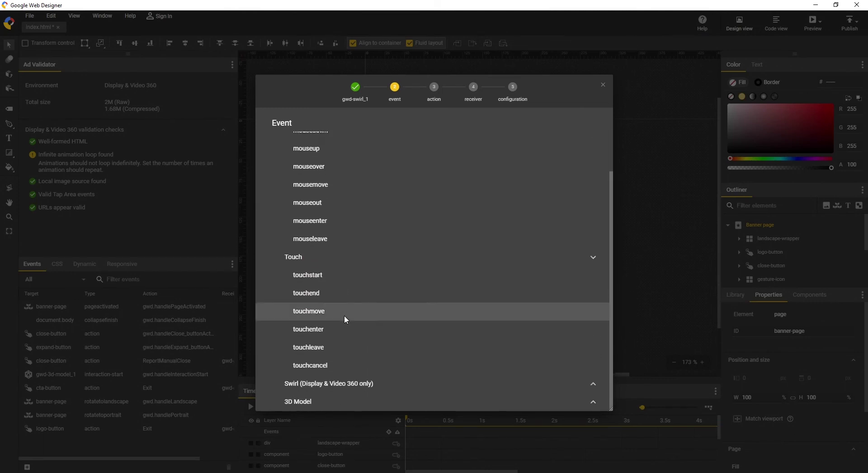
{"action": "left_click", "coordinate": [329, 384]}
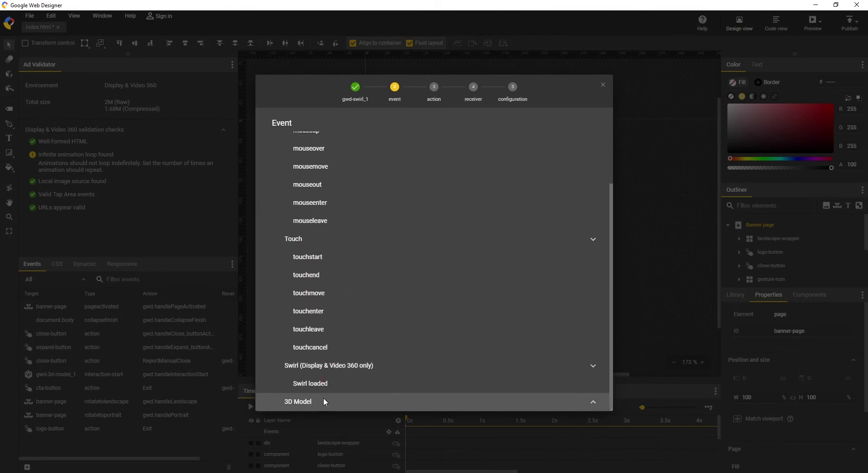
{"action": "left_click", "coordinate": [324, 398]}
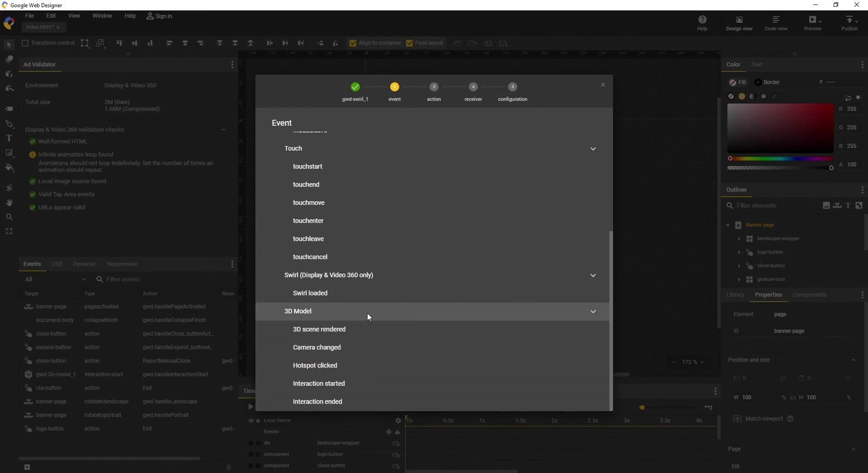
Pick the Interaction started event, examine the available 3D Model actions, and close the new event unsaved
{"action": "left_click", "coordinate": [335, 385]}
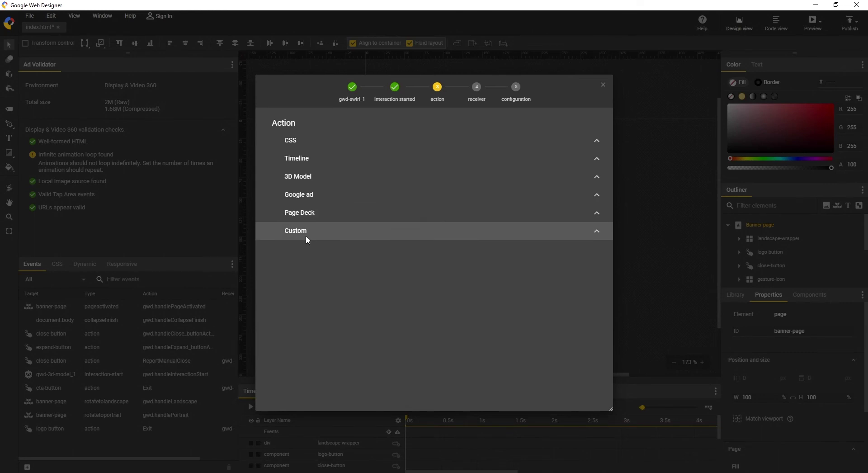
{"action": "left_click", "coordinate": [318, 177]}
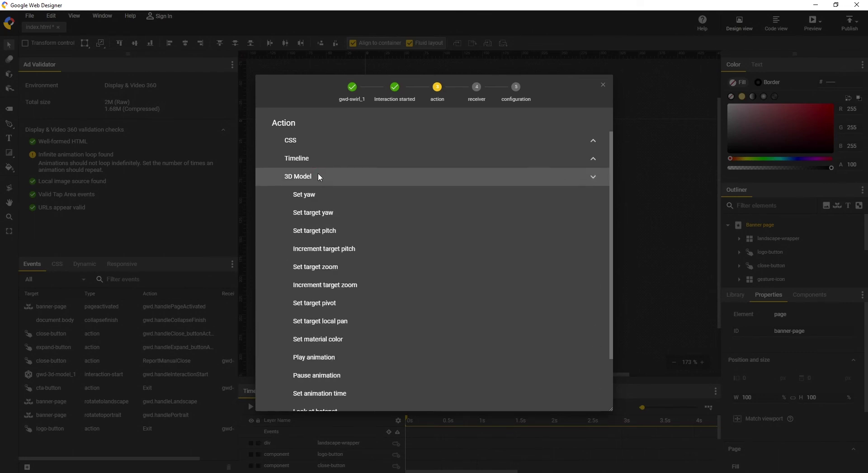
{"action": "scroll", "coordinate": [342, 189], "scroll_direction": "down", "scroll_amount": 1}
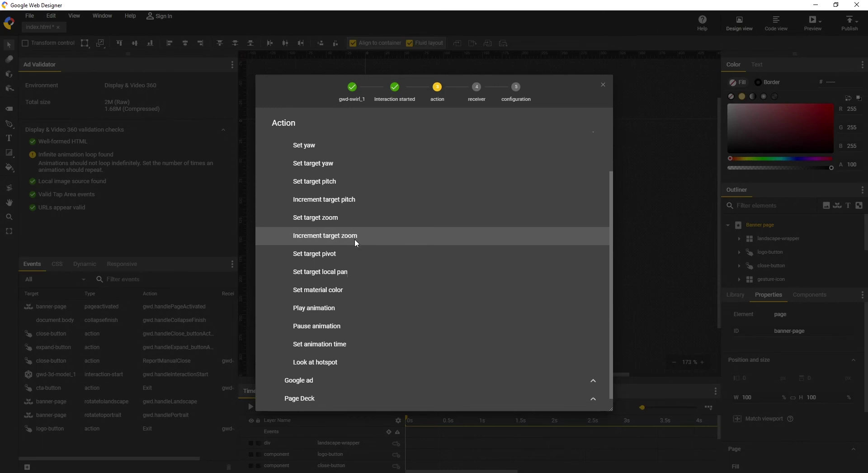
{"action": "scroll", "coordinate": [355, 239], "scroll_direction": "down", "scroll_amount": 1}
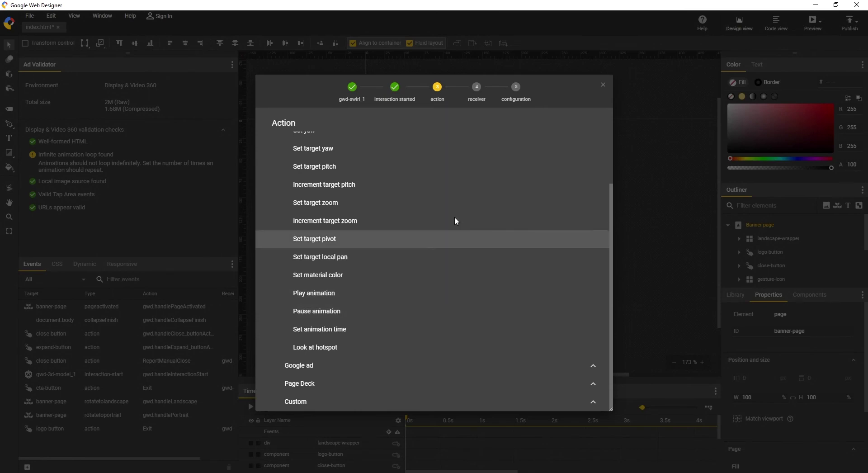
{"action": "left_click", "coordinate": [602, 86]}
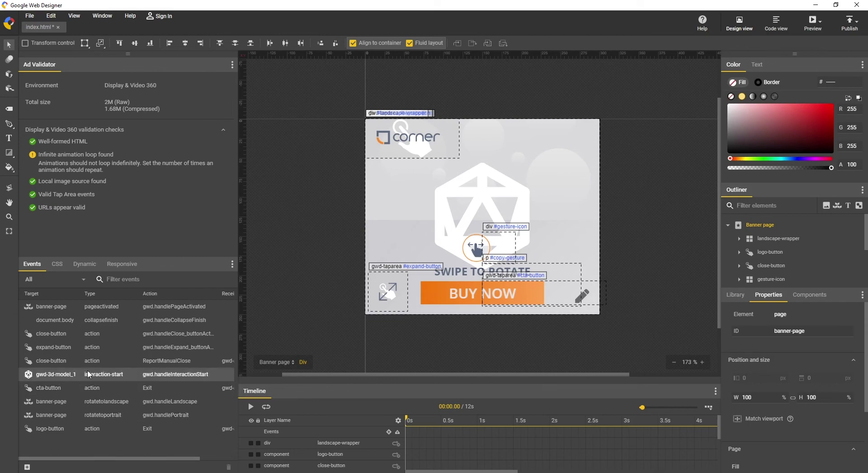
Open the 3D model's interaction-start code, highlight the line adding the "interacting-with-swirl" class, and close the dialog with OK
{"action": "double_click", "coordinate": [113, 374]}
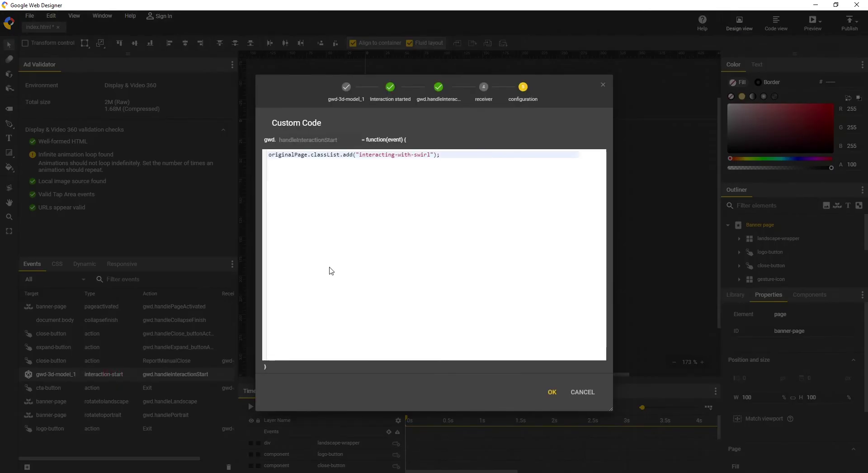
{"action": "triple_click", "coordinate": [451, 154]}
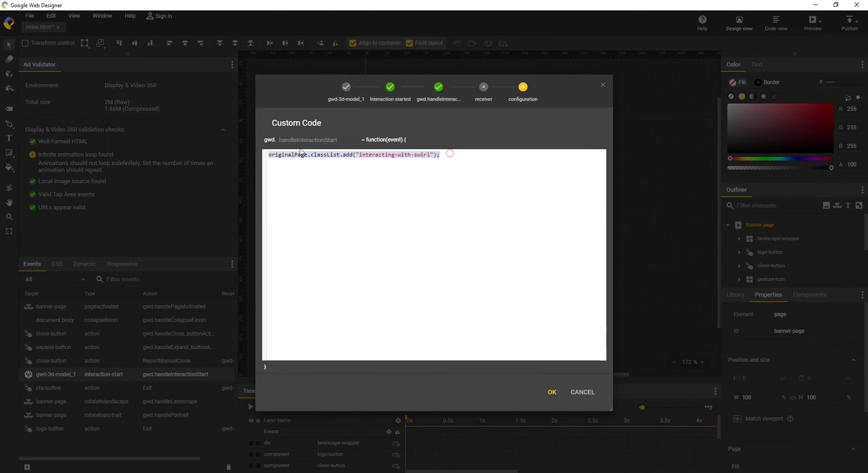
{"action": "left_click", "coordinate": [552, 392]}
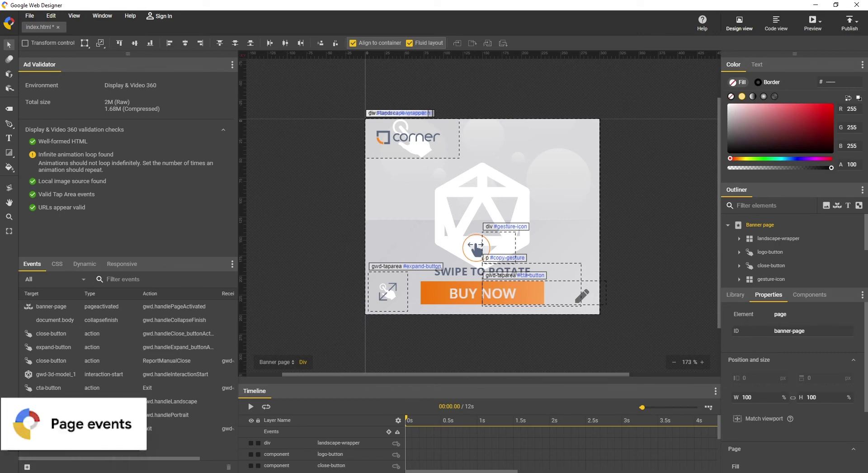
Open the banner-page pageactivated code and highlight the exit event listener and the Enabler.requestFullscreenCollapse(); line in handleExit
{"action": "left_click", "coordinate": [189, 307]}
{"action": "double_click", "coordinate": [189, 308]}
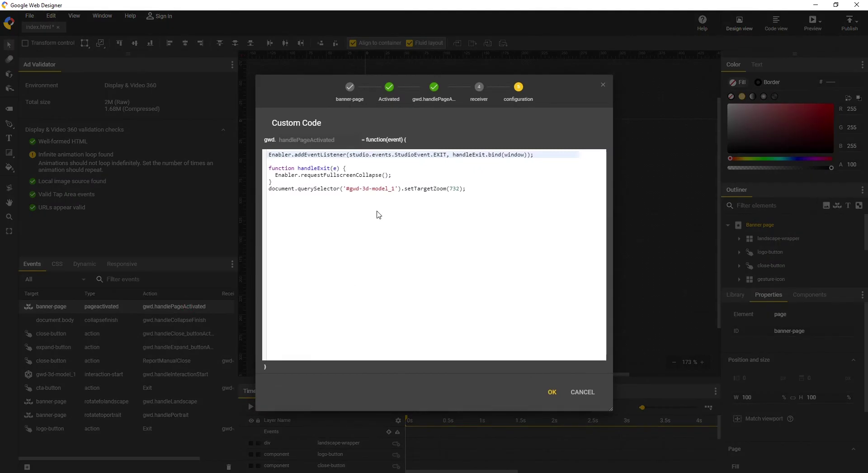
{"action": "left_click_drag", "start_coordinate": [269, 156], "coordinate": [539, 156]}
{"action": "left_click", "coordinate": [418, 182]}
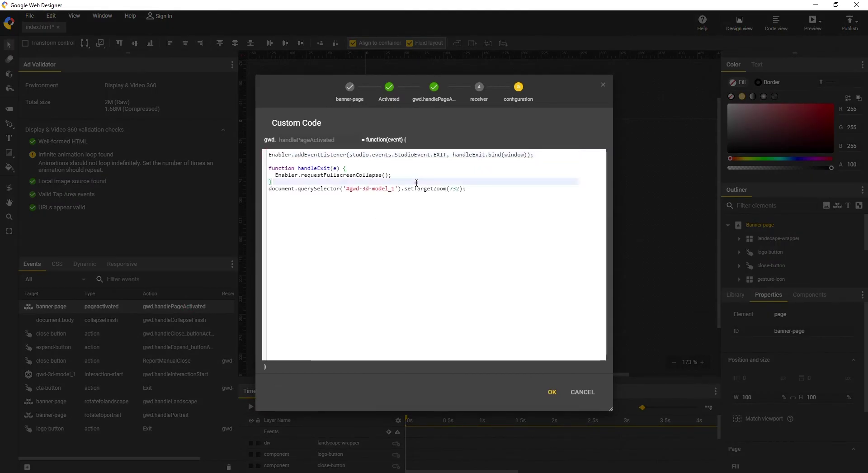
{"action": "left_click_drag", "start_coordinate": [275, 175], "coordinate": [406, 173]}
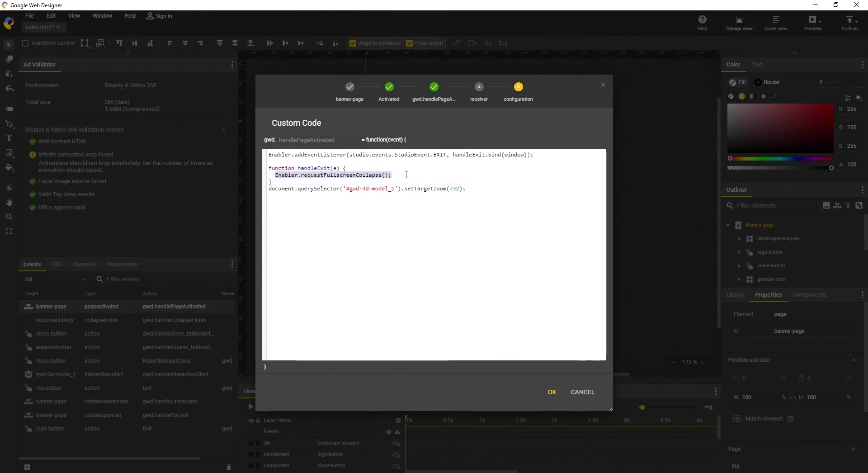
{"action": "left_click", "coordinate": [406, 173]}
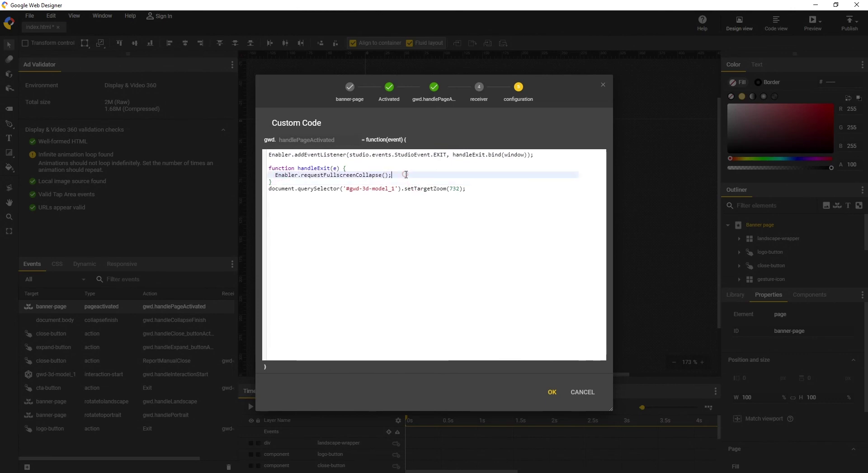
Highlight the setTargetZoom(732) line in the page-activated code and close the dialog with OK
{"action": "left_click", "coordinate": [284, 229]}
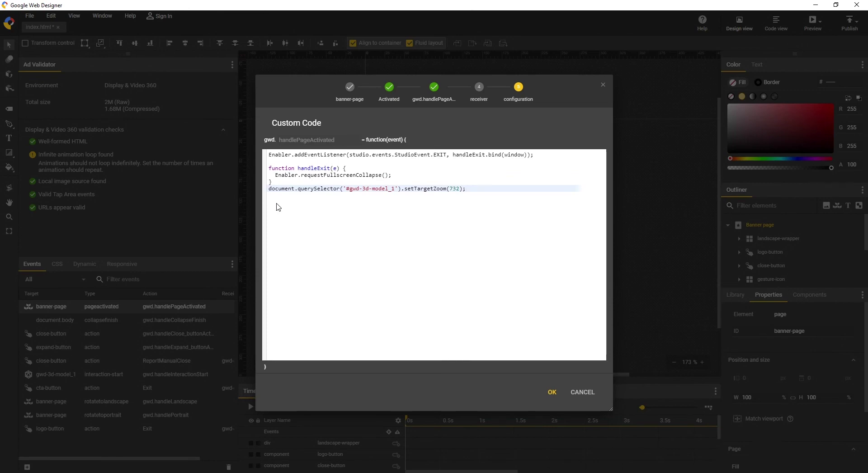
{"action": "left_click_drag", "start_coordinate": [268, 188], "coordinate": [468, 188]}
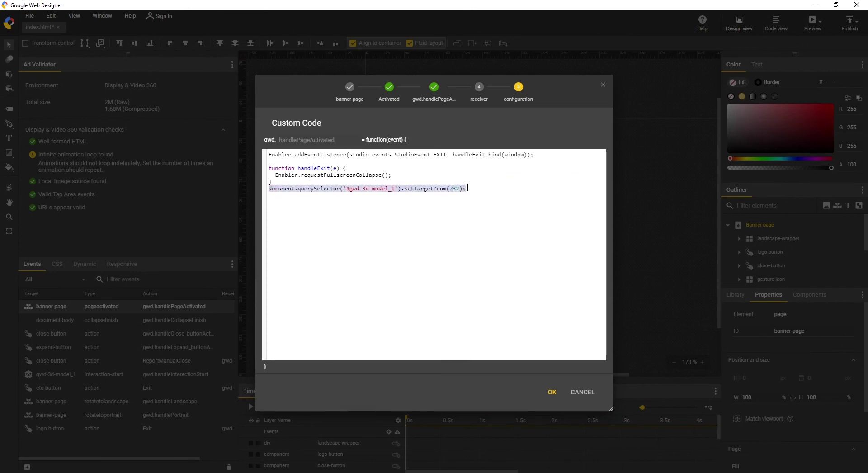
{"action": "left_click", "coordinate": [457, 213]}
{"action": "left_click", "coordinate": [549, 391]}
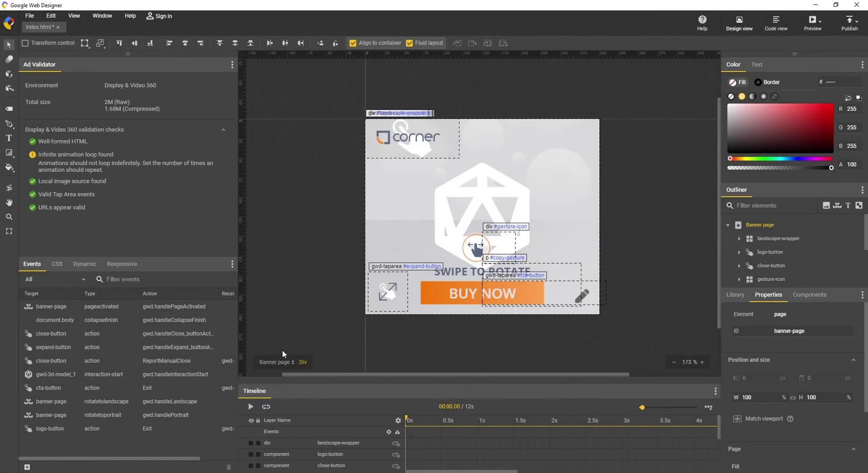
Open the banner page's rotate-to-landscape code, highlight the line adding the "landscape" class, and close the dialog with OK
{"action": "double_click", "coordinate": [173, 401]}
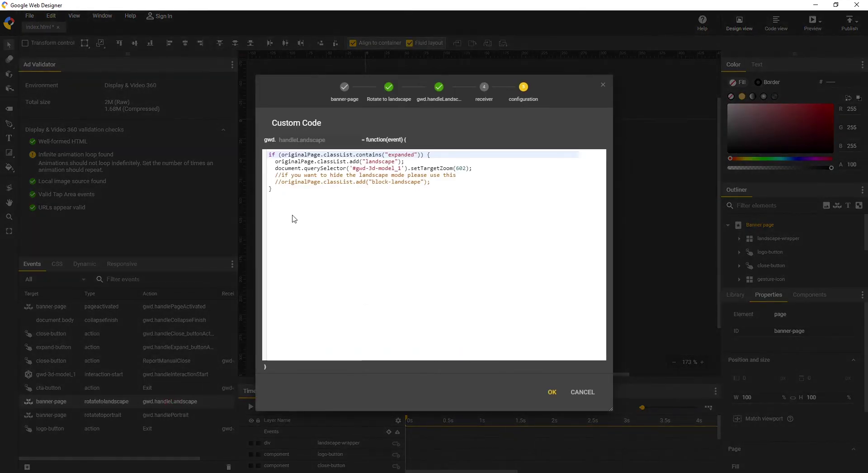
{"action": "left_click_drag", "start_coordinate": [274, 161], "coordinate": [411, 162]}
{"action": "left_click", "coordinate": [412, 161]}
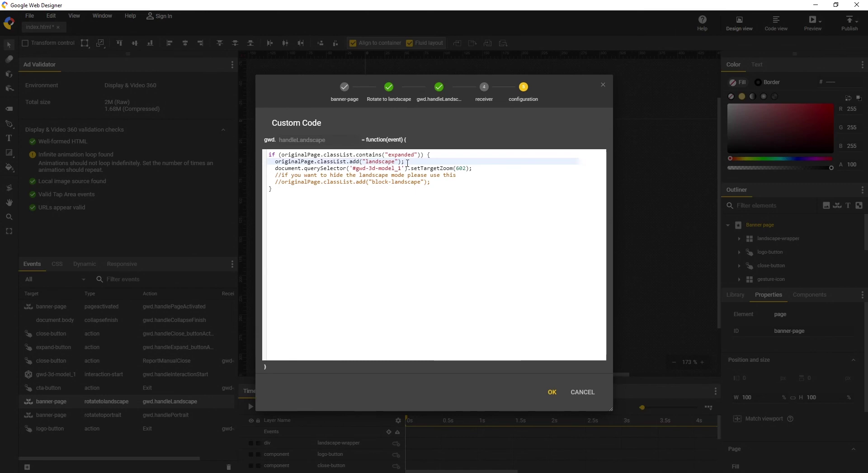
{"action": "left_click", "coordinate": [549, 392]}
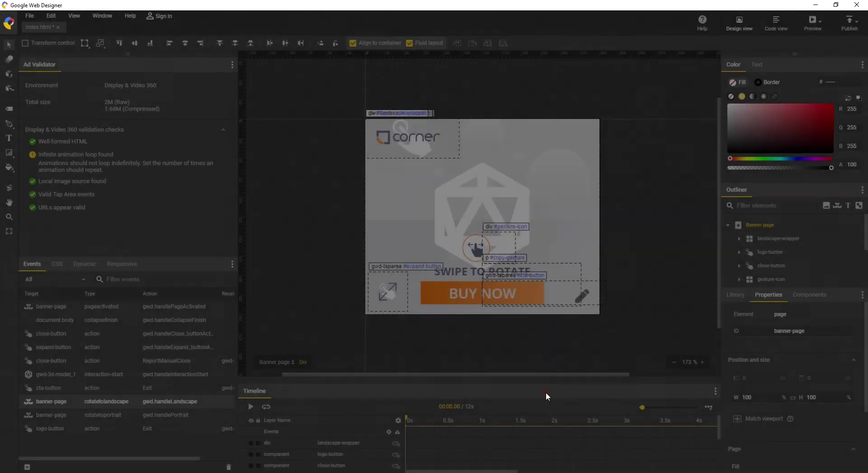
Open the banner page's rotate-to-portrait code, highlight the line removing the "landscape" class, and close the dialog with OK
{"action": "double_click", "coordinate": [185, 416]}
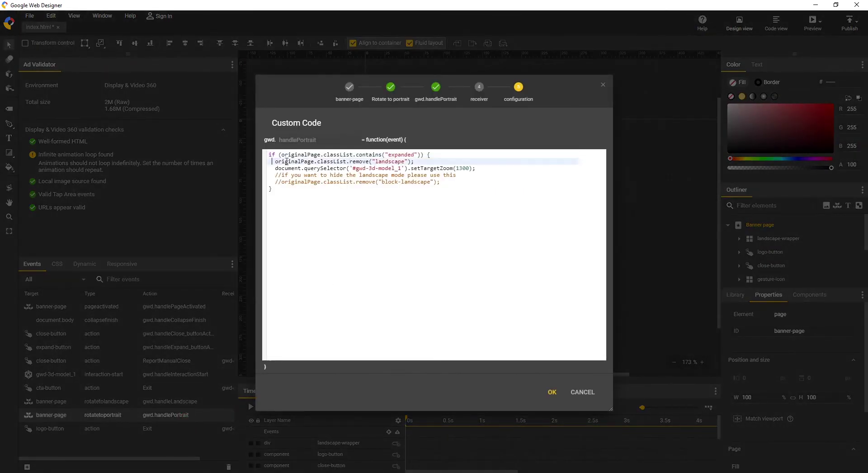
{"action": "left_click_drag", "start_coordinate": [271, 161], "coordinate": [430, 163]}
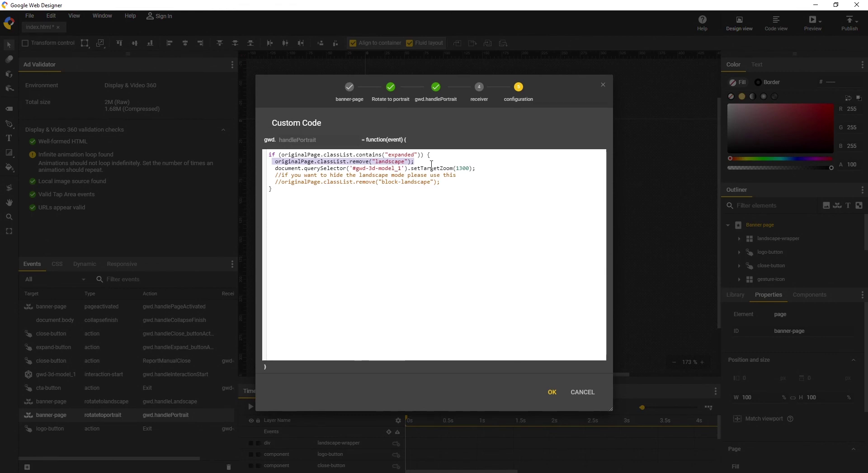
{"action": "left_click", "coordinate": [549, 393]}
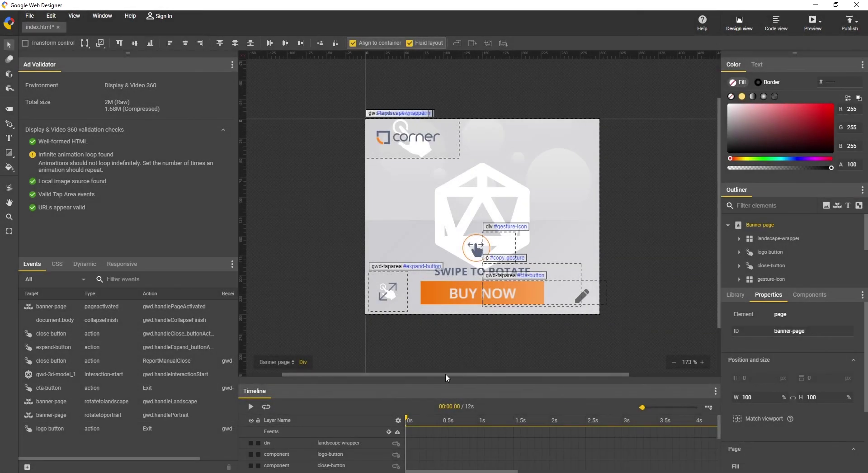
Open the document body's collapse-finish code, examine its class removals and target zoom line, and close the dialog with OK
{"action": "double_click", "coordinate": [126, 322]}
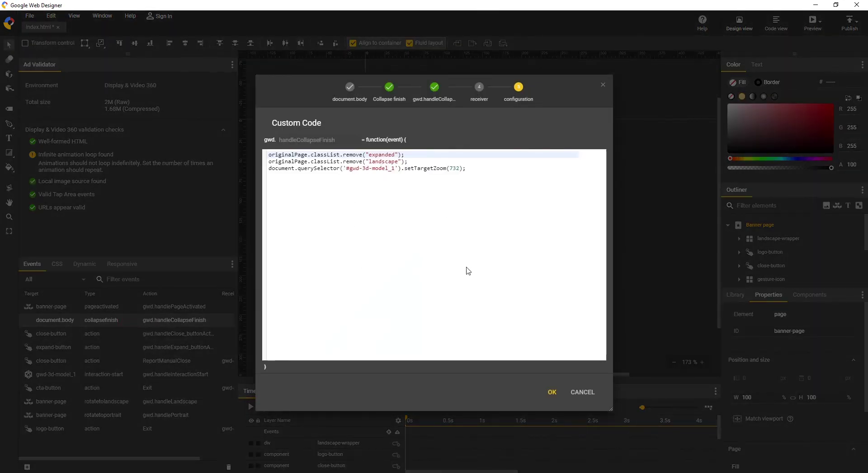
{"action": "left_click", "coordinate": [554, 393]}
{"action": "left_click", "coordinate": [534, 392]}
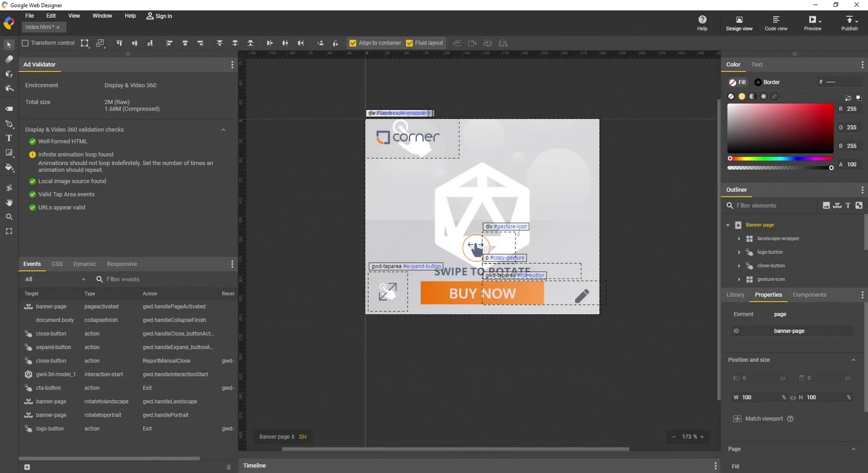
{"action": "left_click", "coordinate": [441, 463]}
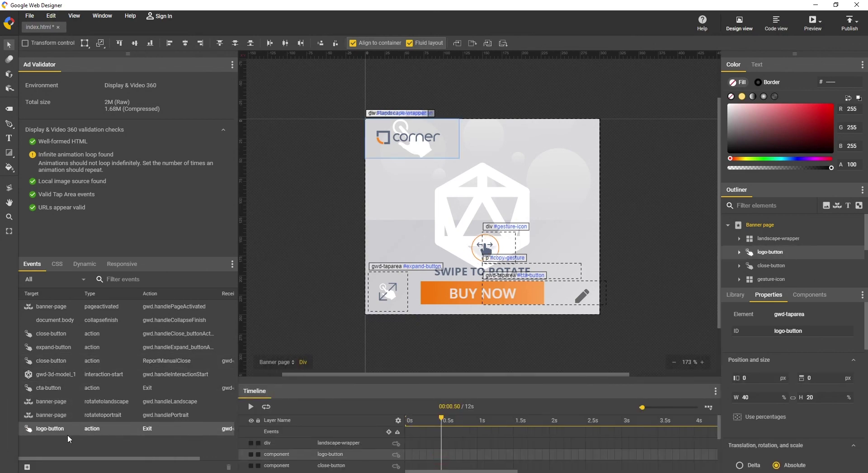
Review the cta-button exit event's Exit ad action, gwd-ad receiver and exit configuration, and confirm the dialog with OK
{"action": "double_click", "coordinate": [105, 391]}
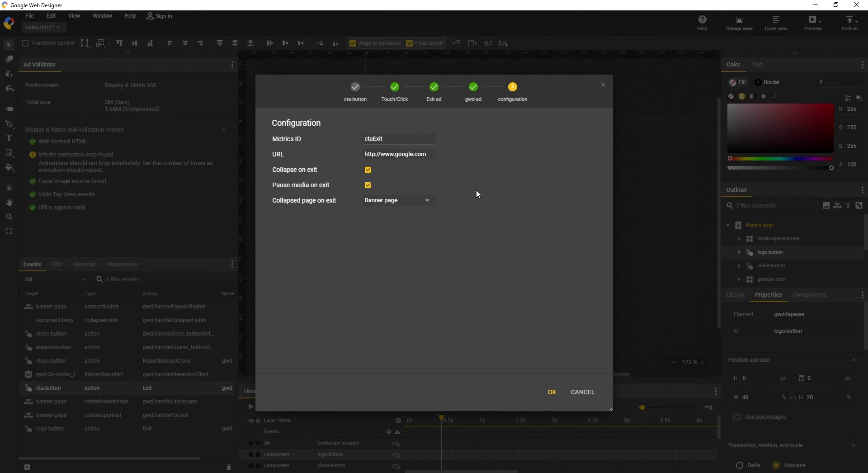
{"action": "left_click", "coordinate": [438, 93]}
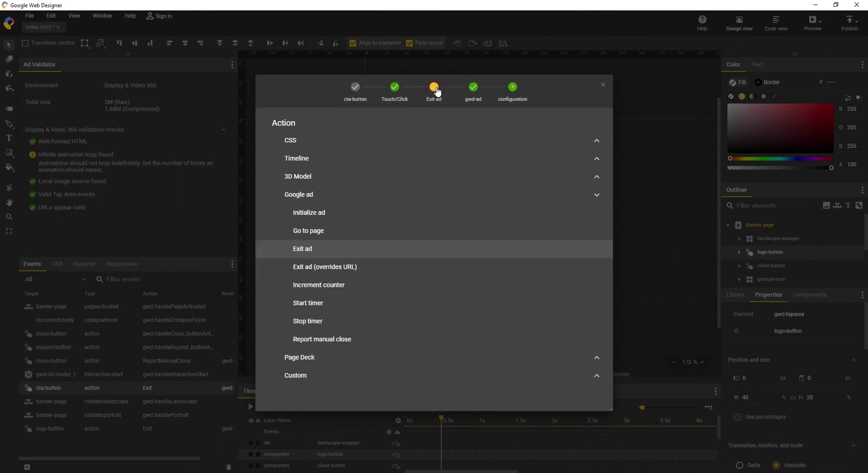
{"action": "left_click", "coordinate": [325, 251]}
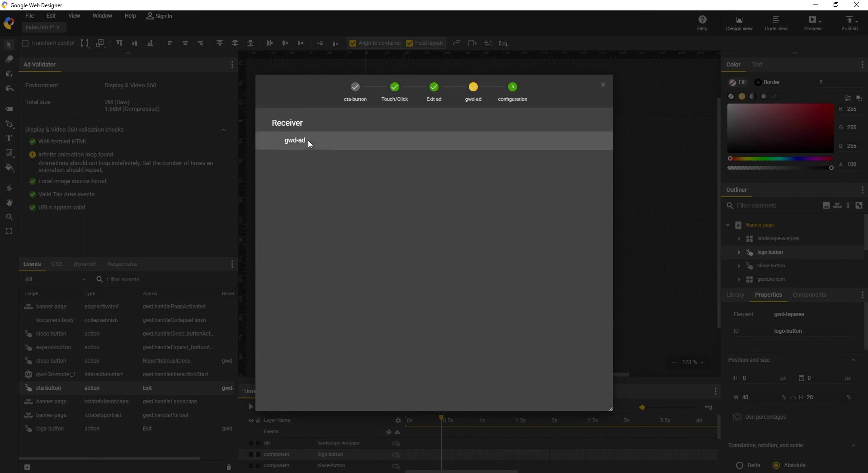
{"action": "left_click", "coordinate": [309, 141]}
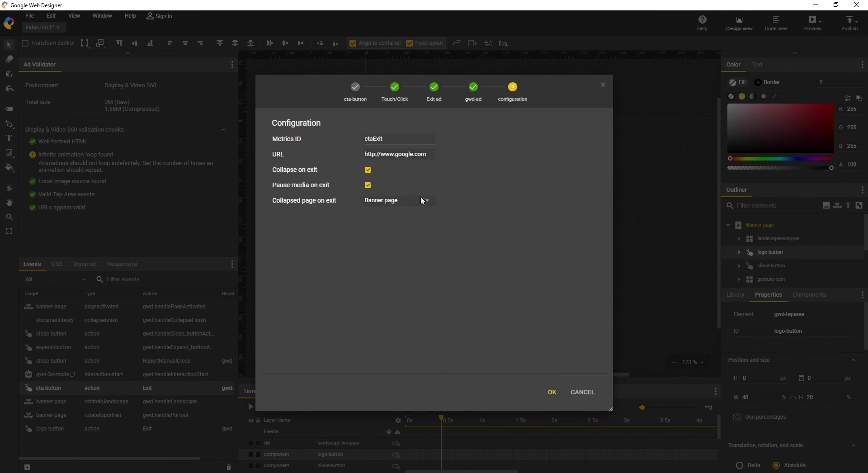
{"action": "left_click", "coordinate": [560, 400]}
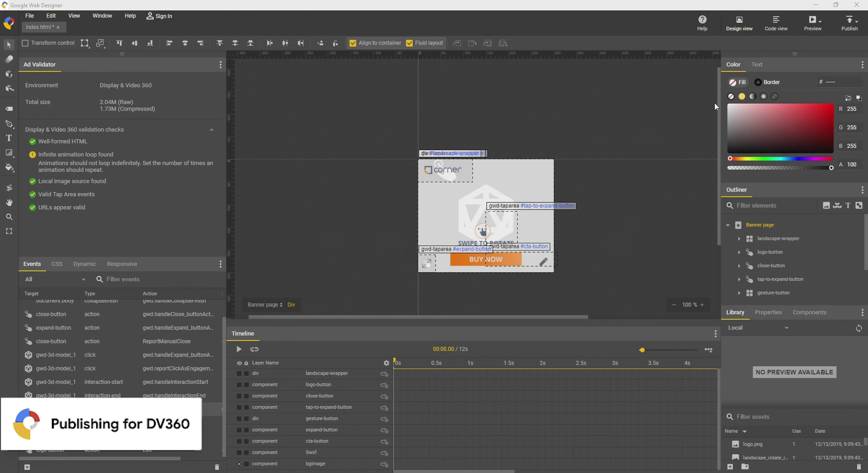
Publish the ad locally as the zip file 300x250_336x280 with the existing publish settings
{"action": "left_click", "coordinate": [850, 24]}
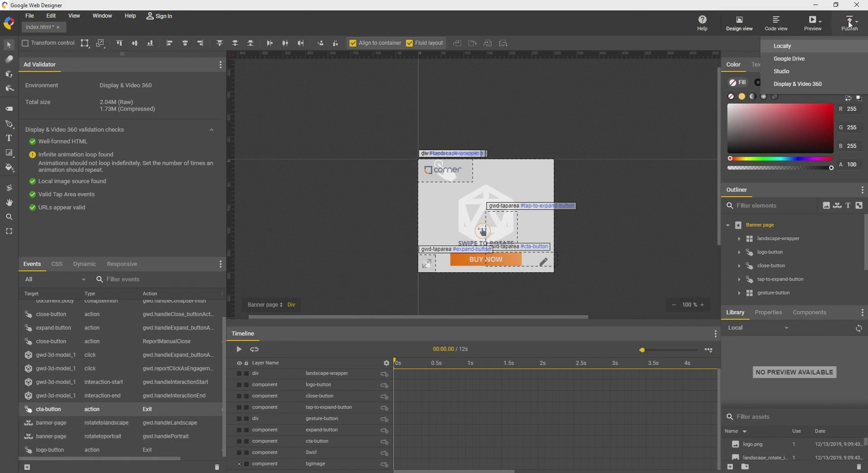
{"action": "left_click", "coordinate": [813, 47]}
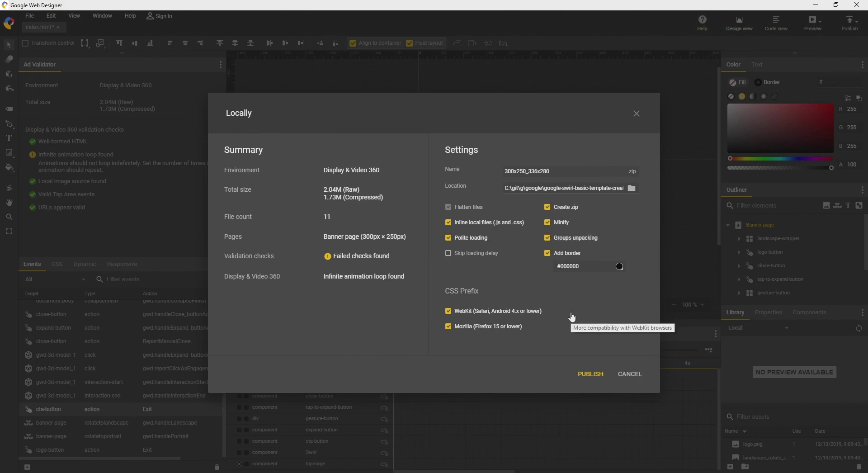
{"action": "left_click", "coordinate": [585, 373]}
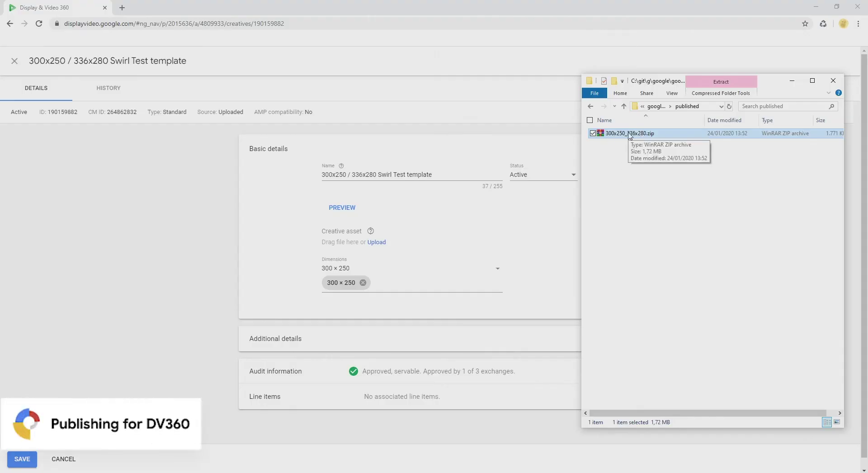
In Display & Video 360, upload 300x250_336x280.zip as the Swirl test creative's asset and examine its exit and counter events
{"action": "left_click_drag", "start_coordinate": [630, 134], "coordinate": [373, 243]}
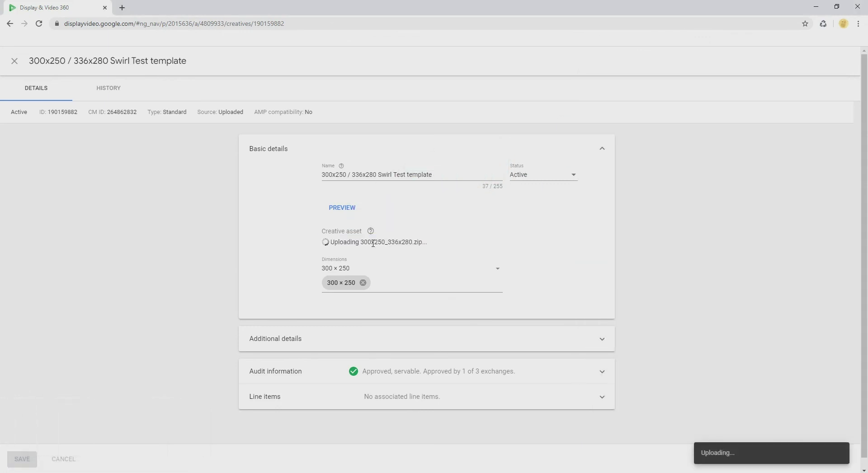
{"action": "scroll", "coordinate": [368, 258], "scroll_direction": "down", "scroll_amount": 2}
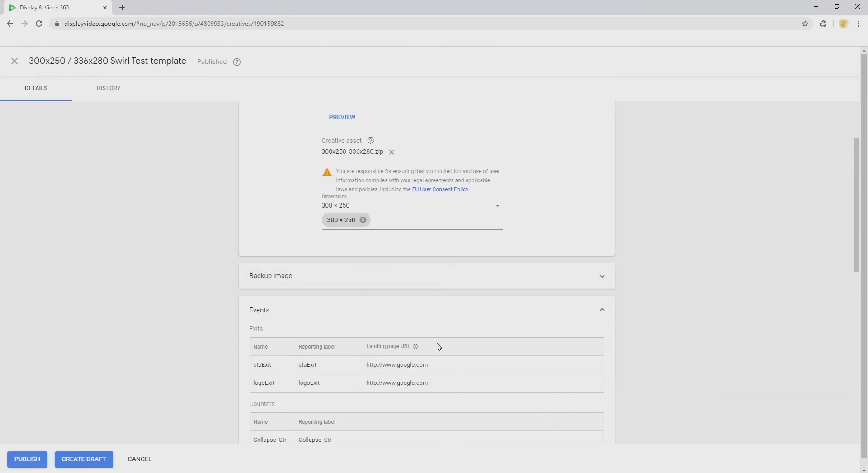
{"action": "scroll", "coordinate": [354, 360], "scroll_direction": "down", "scroll_amount": 1}
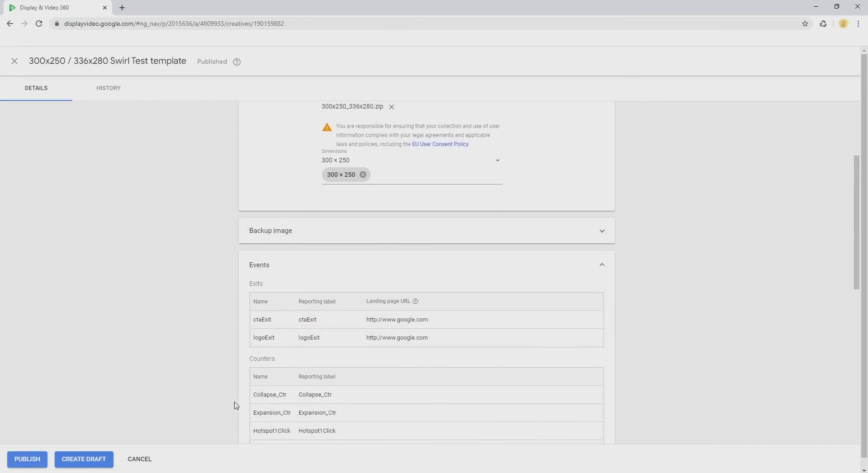